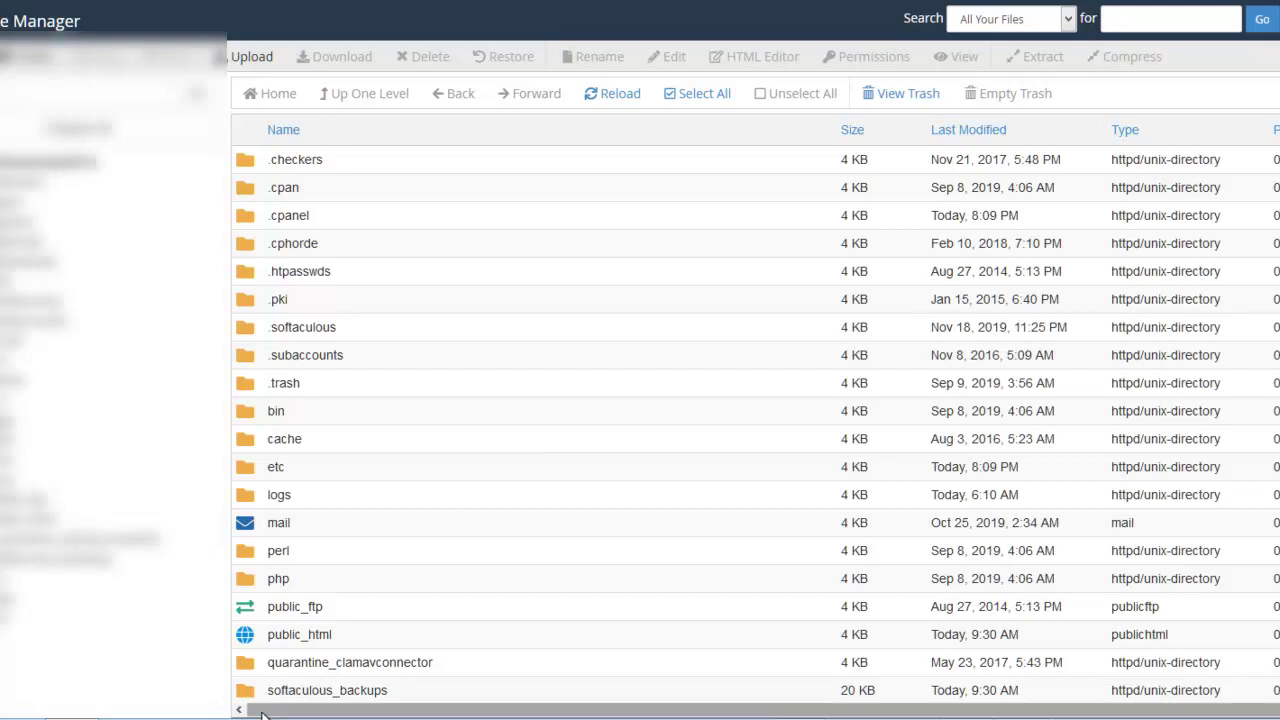
- Open the public_html folder from the account's home directory
double_click(248, 638)
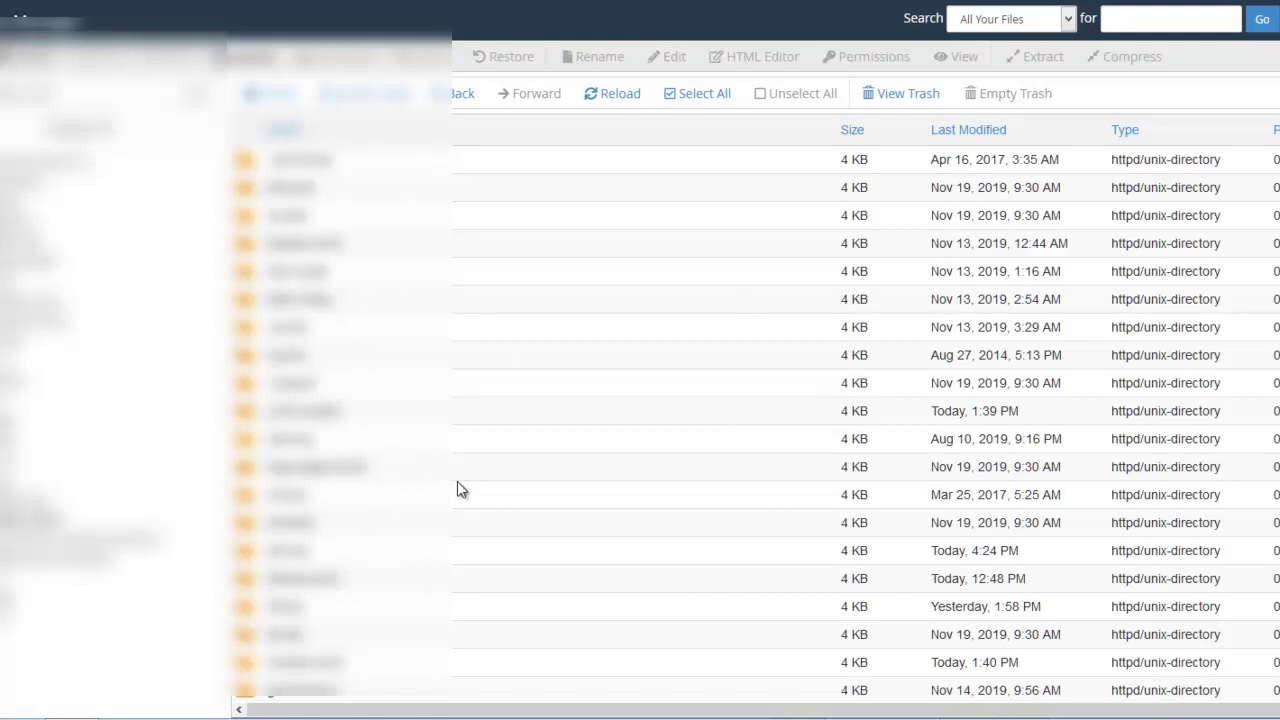
click(364, 95)
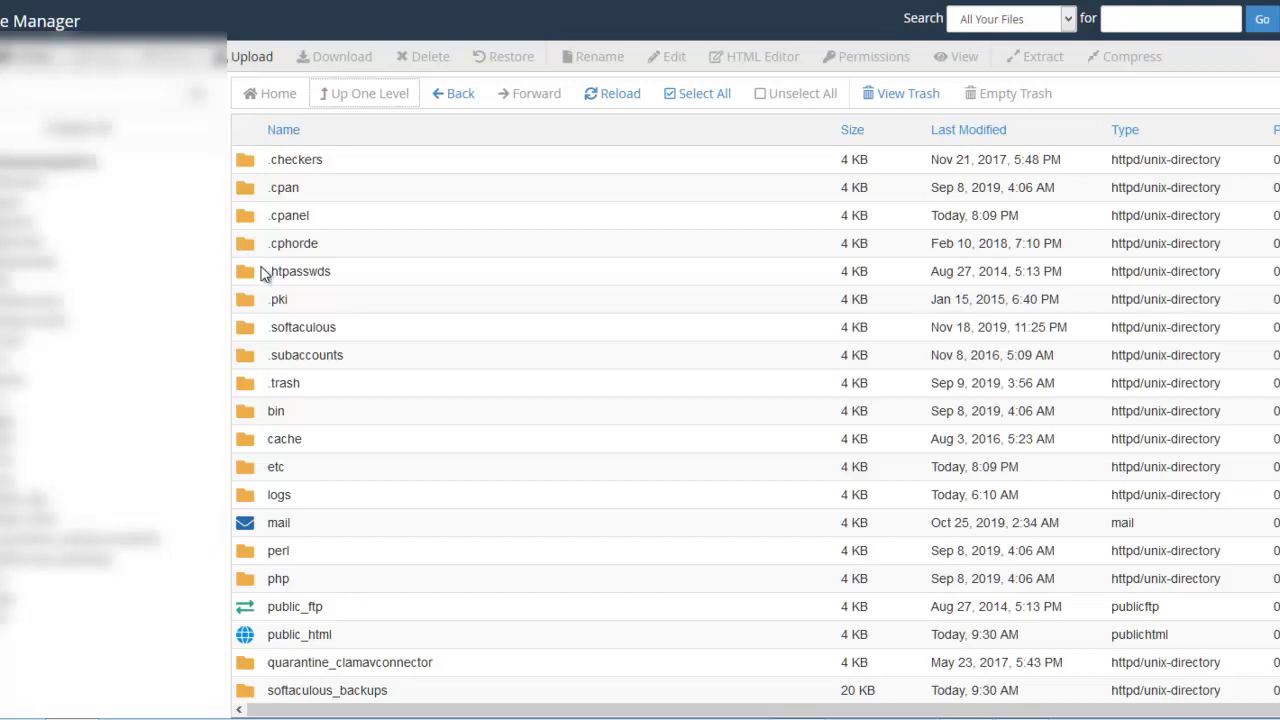
scroll(300, 580, down, 1)
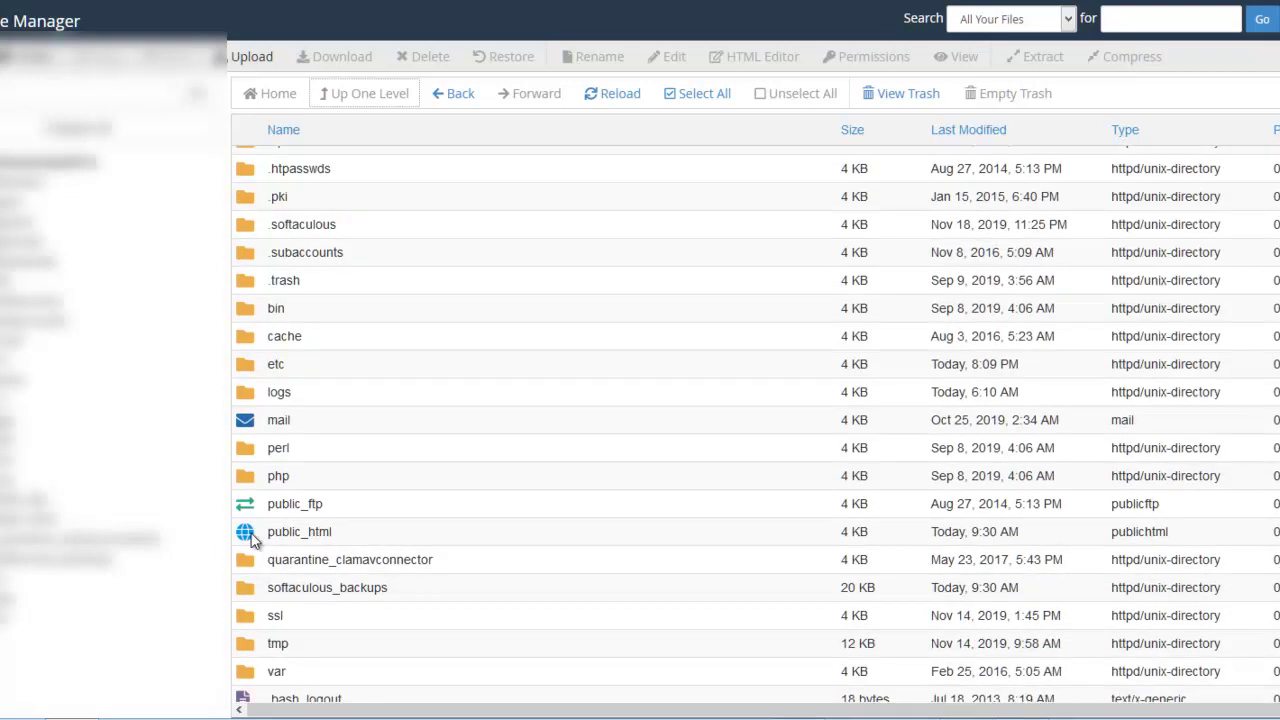
double_click(247, 533)
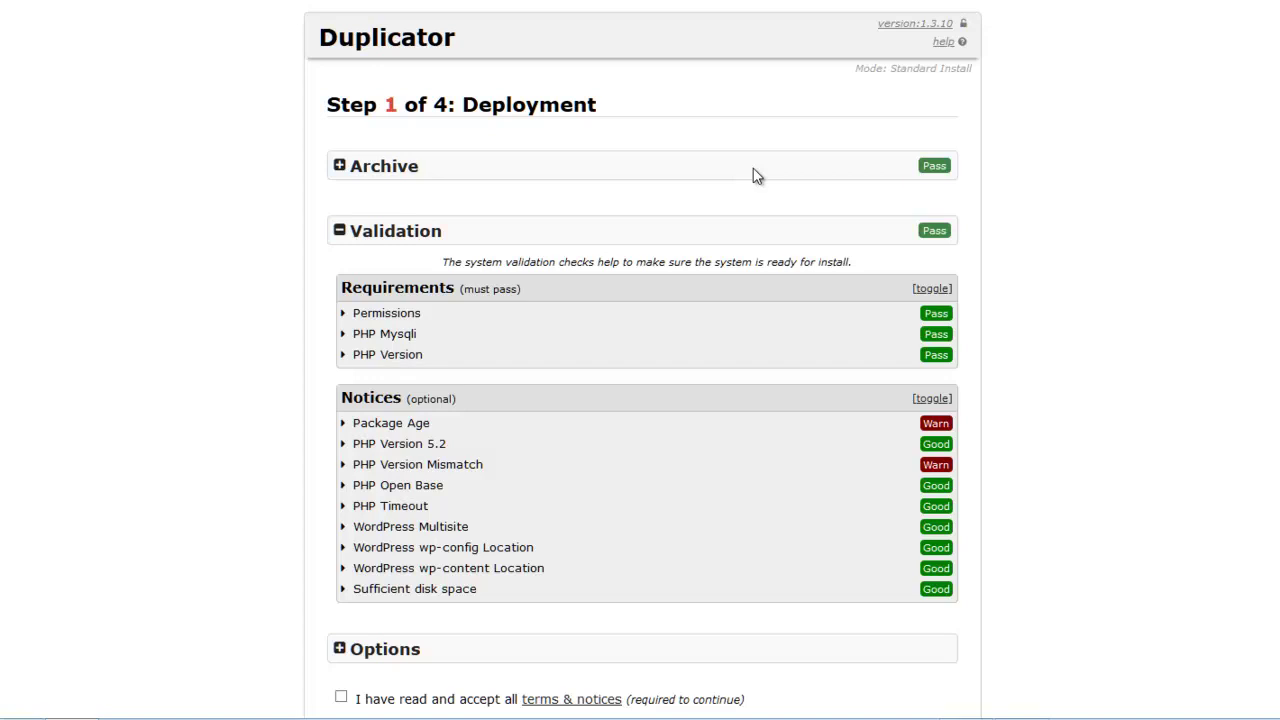
- Switch to File Manager and examine the dup-installer folder, archive zip, boot log and installer.php in the fishing2 folder
key(ctrl+Tab)
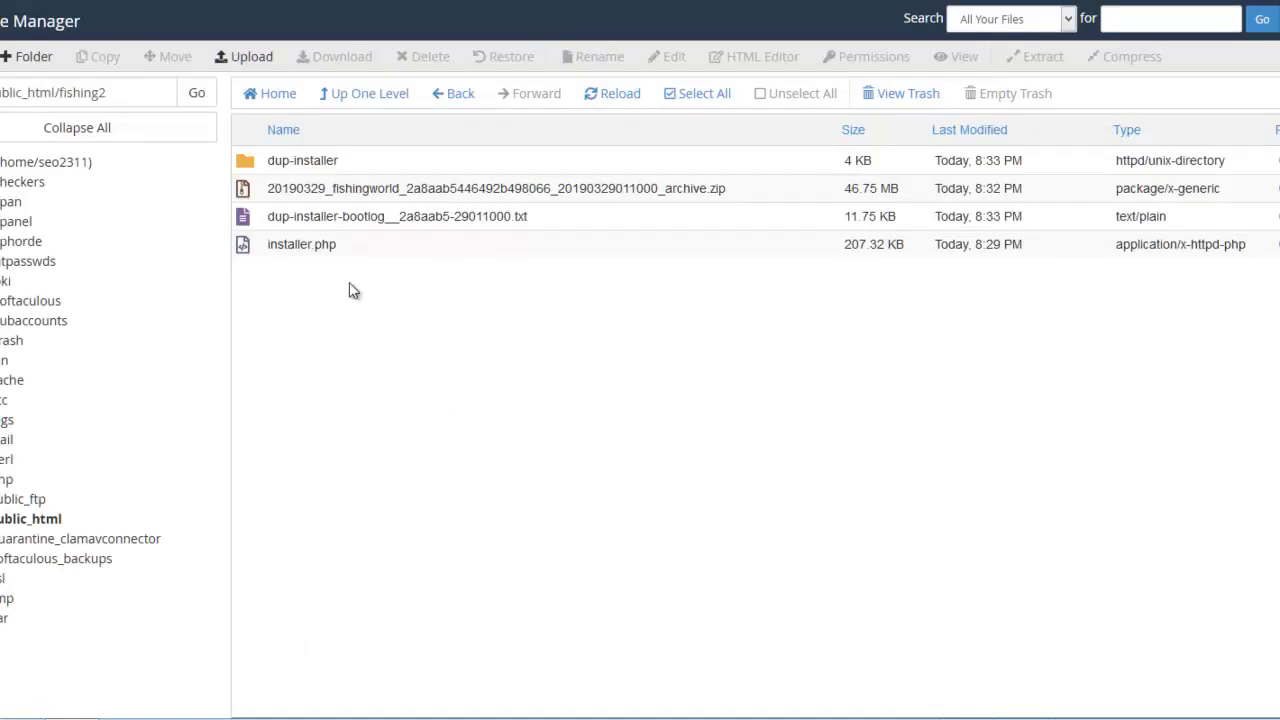
click(244, 190)
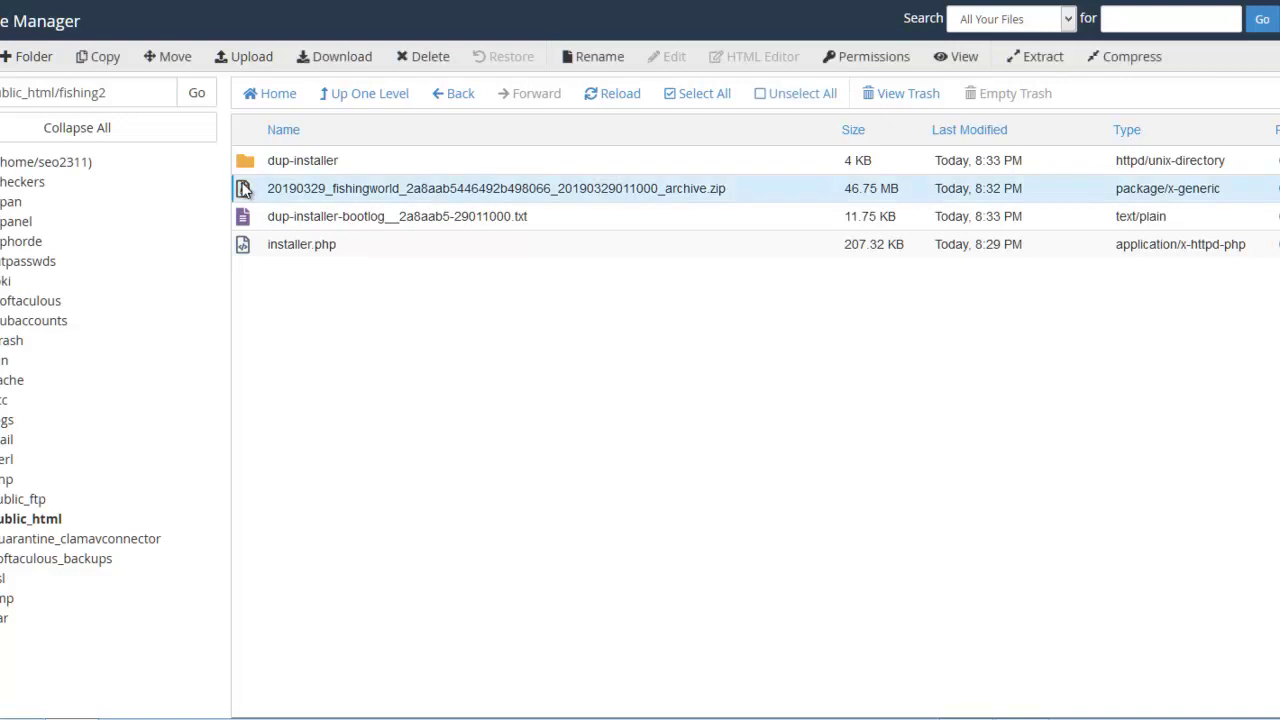
click(245, 246)
click(264, 218)
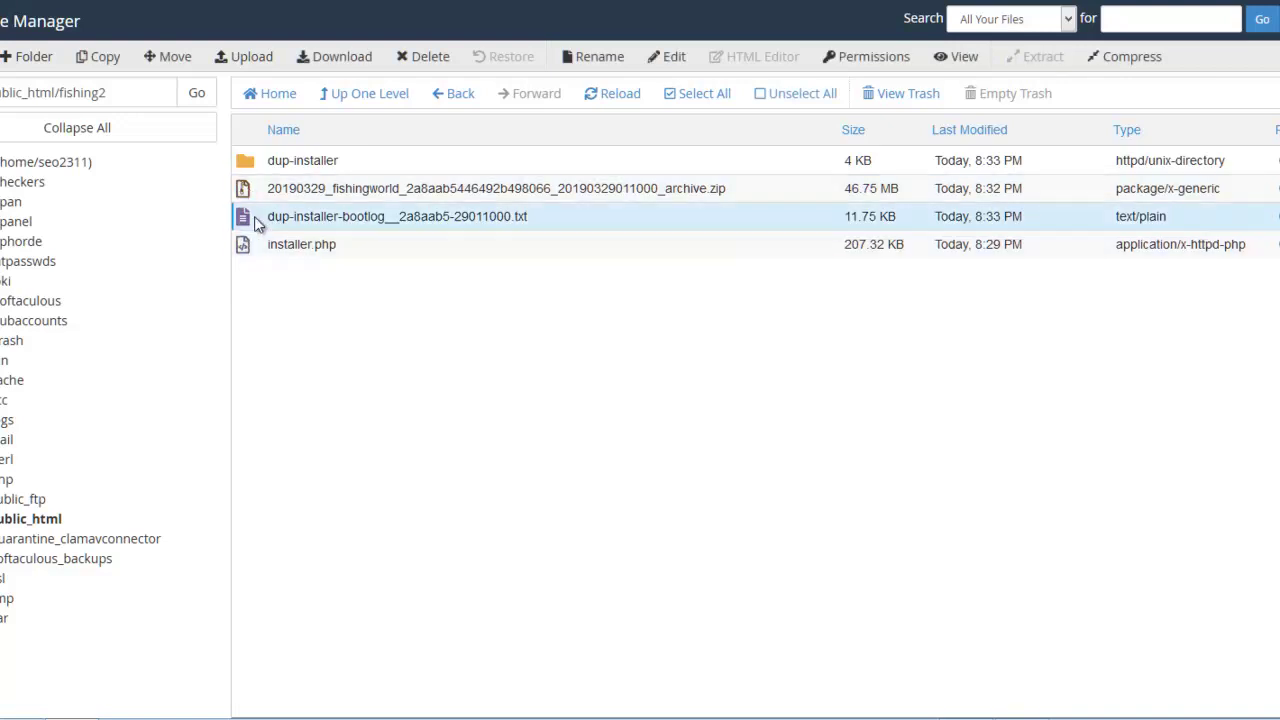
click(258, 164)
click(257, 217)
click(294, 156)
click(254, 218)
click(250, 170)
click(250, 190)
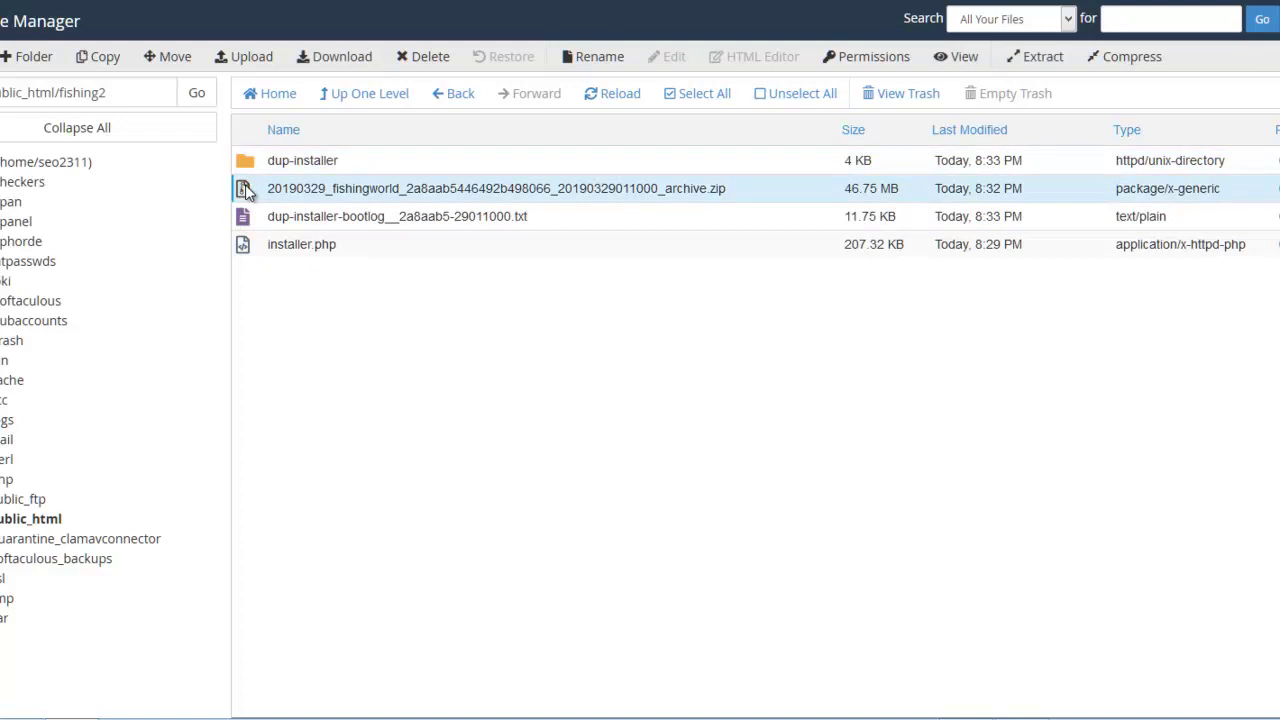
click(242, 248)
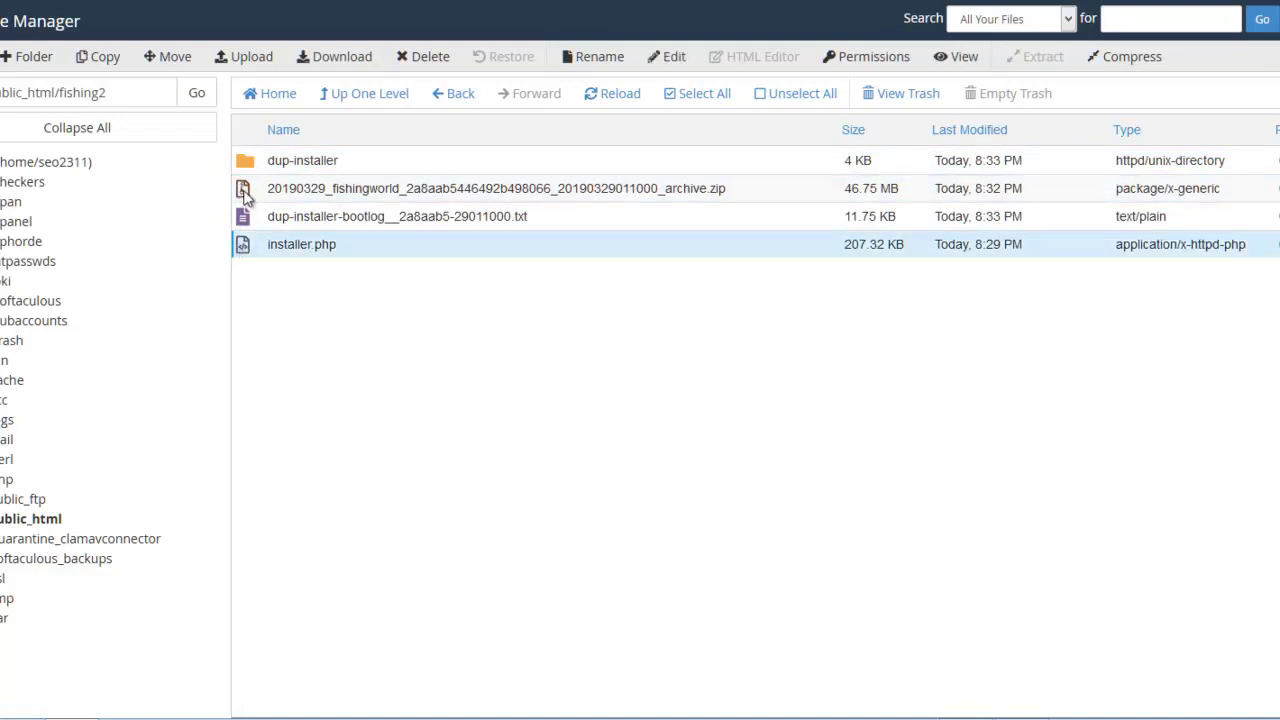
click(249, 196)
click(250, 256)
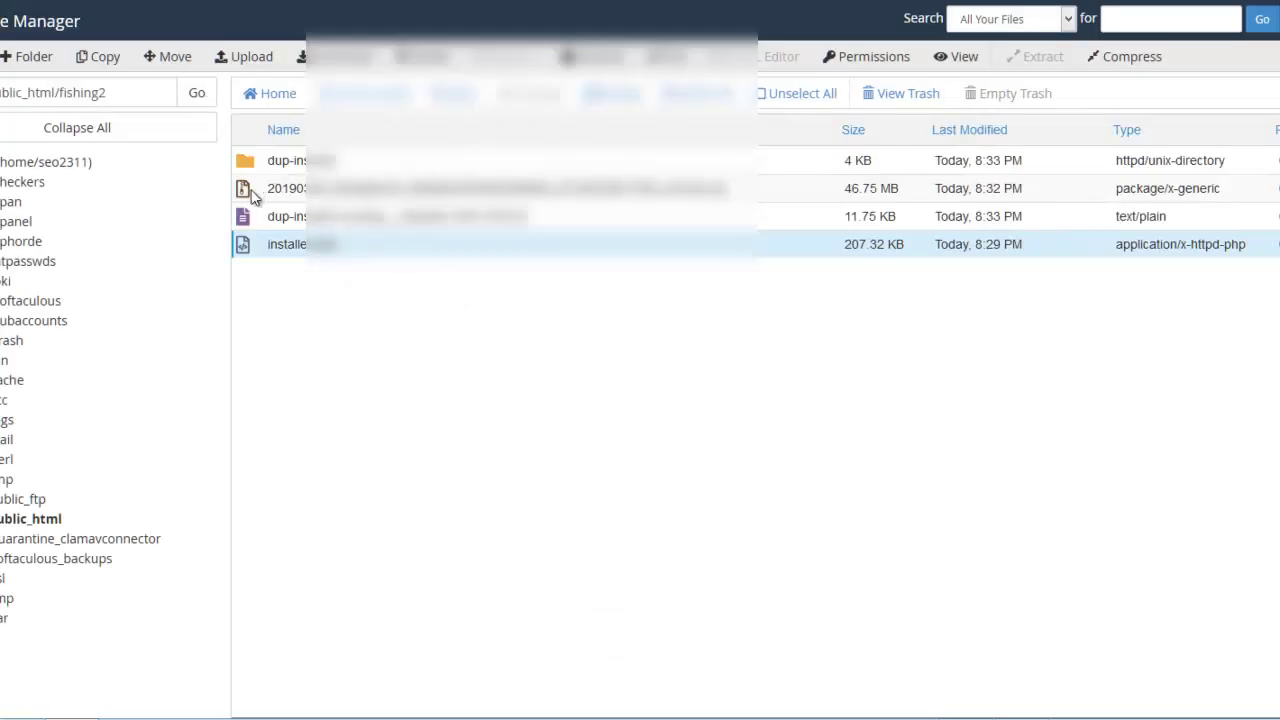
click(245, 193)
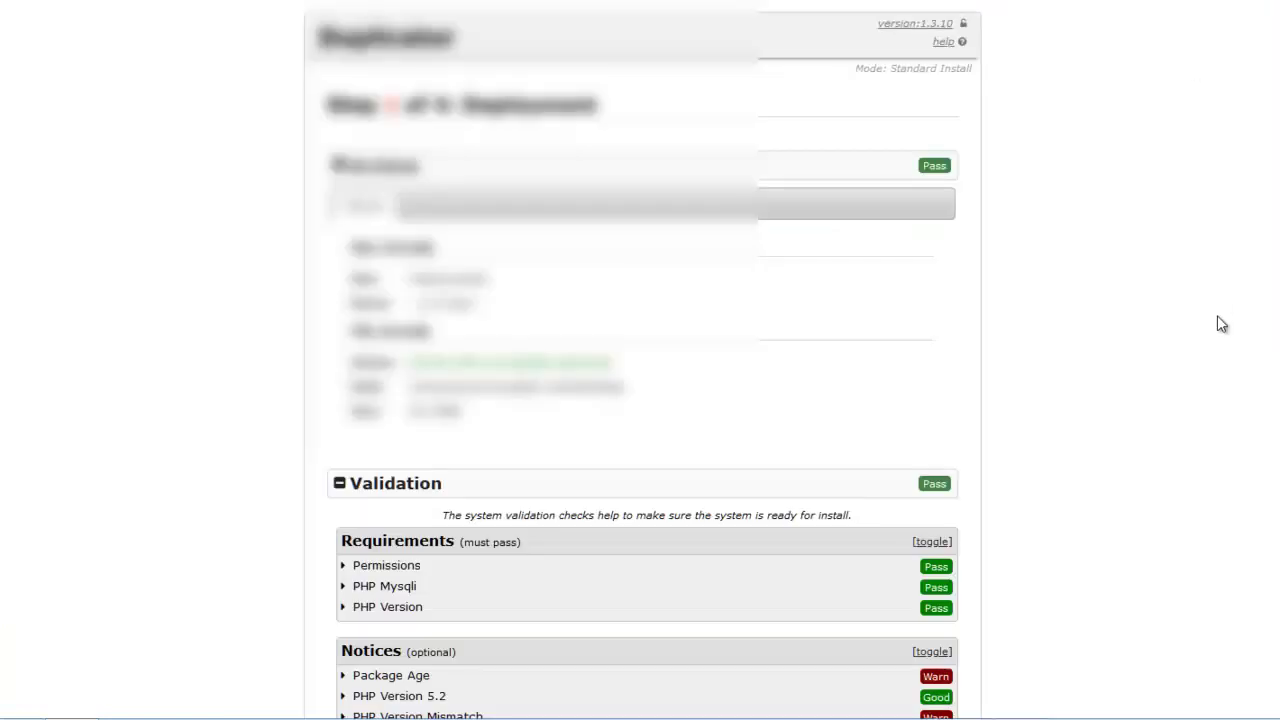
- In the Duplicator installer, review the deployment checks and accept the terms and notices
scroll(1200, 330, down, 3)
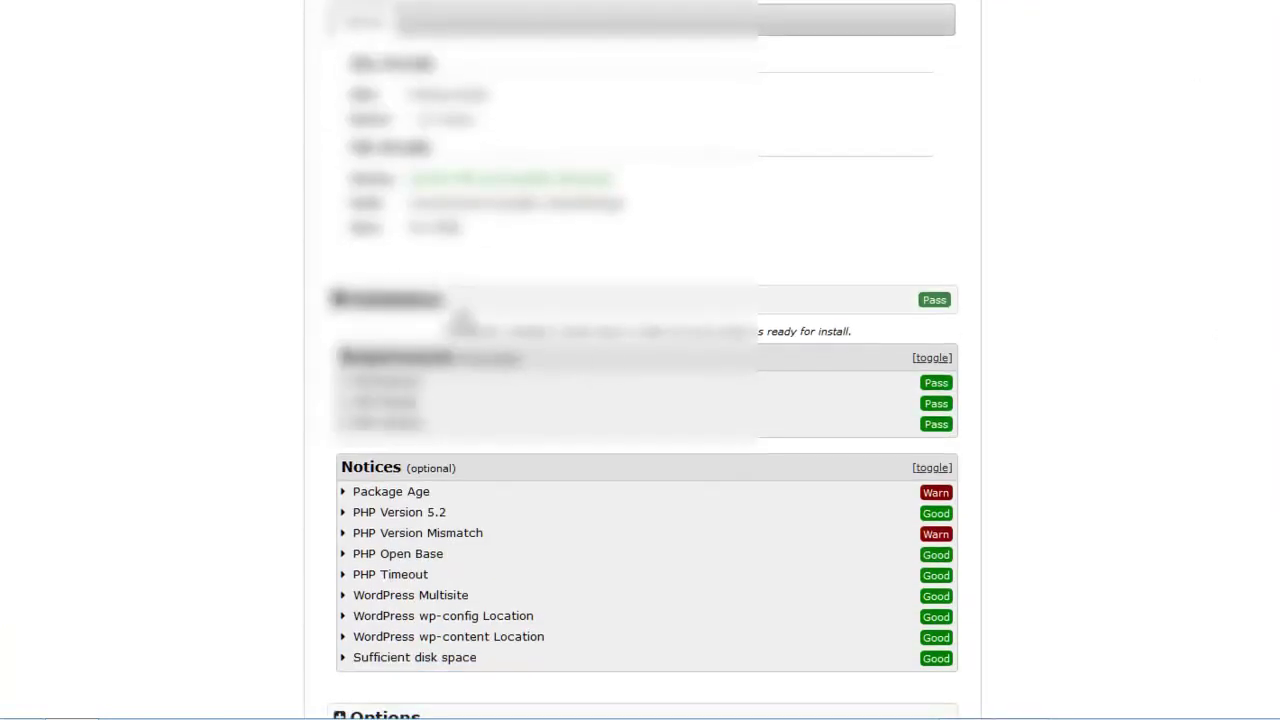
scroll(508, 371, down, 2)
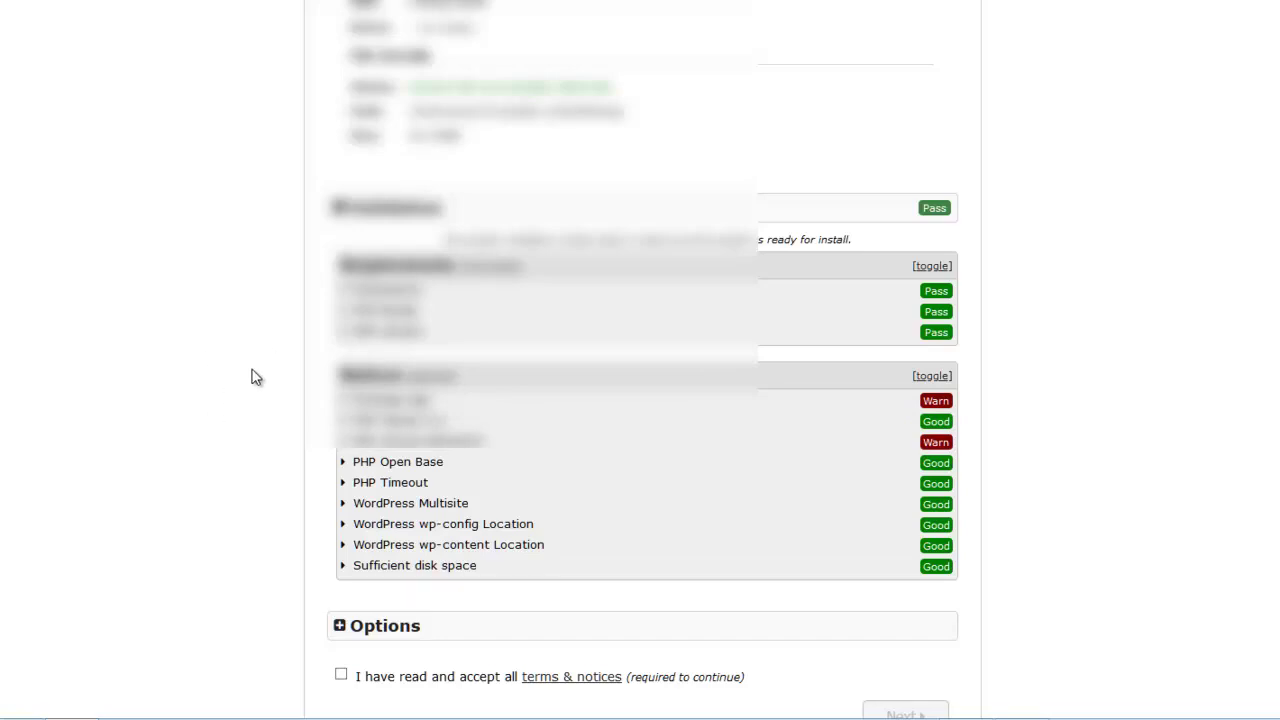
scroll(255, 379, down, 1)
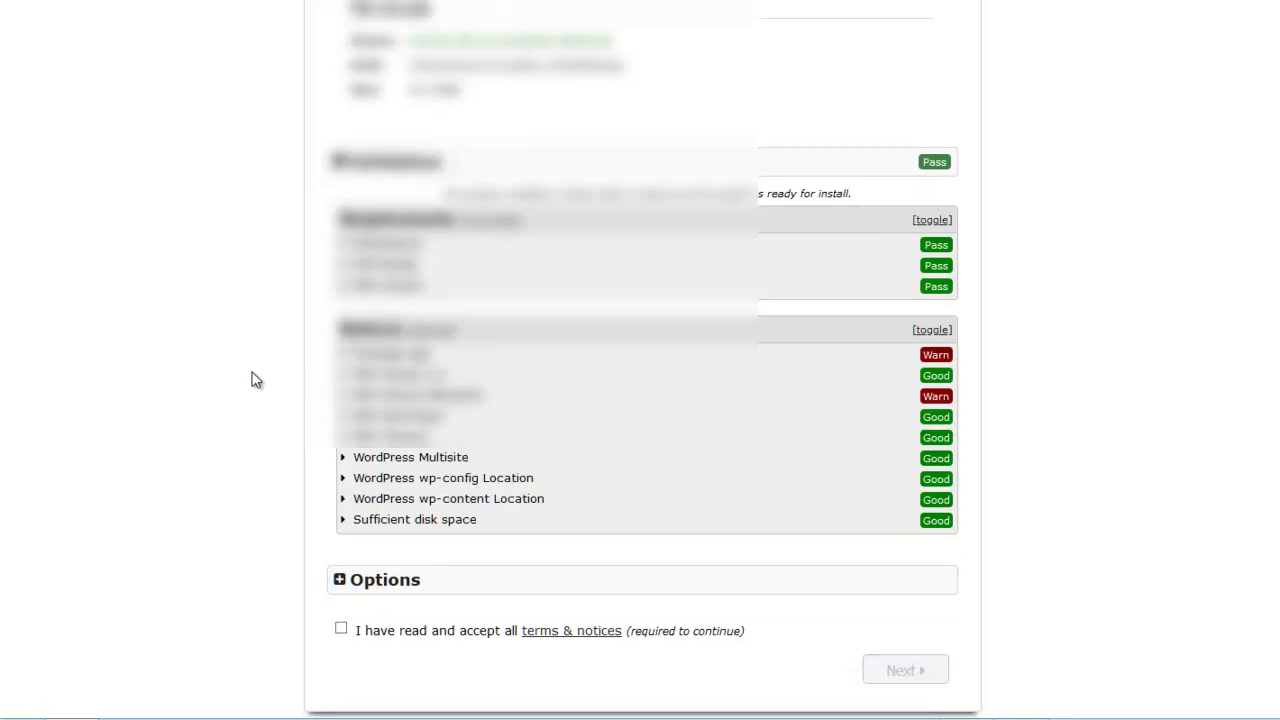
click(341, 628)
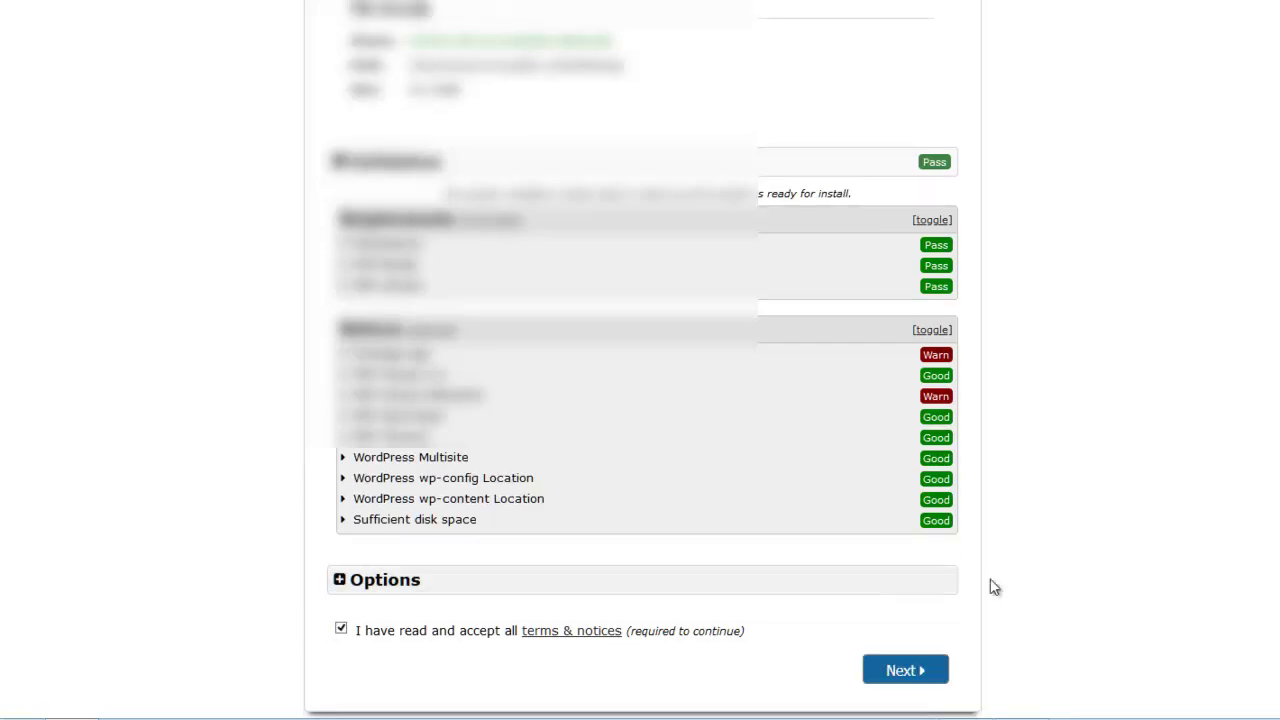
scroll(1186, 440, up, 1)
scroll(1171, 355, down, 1)
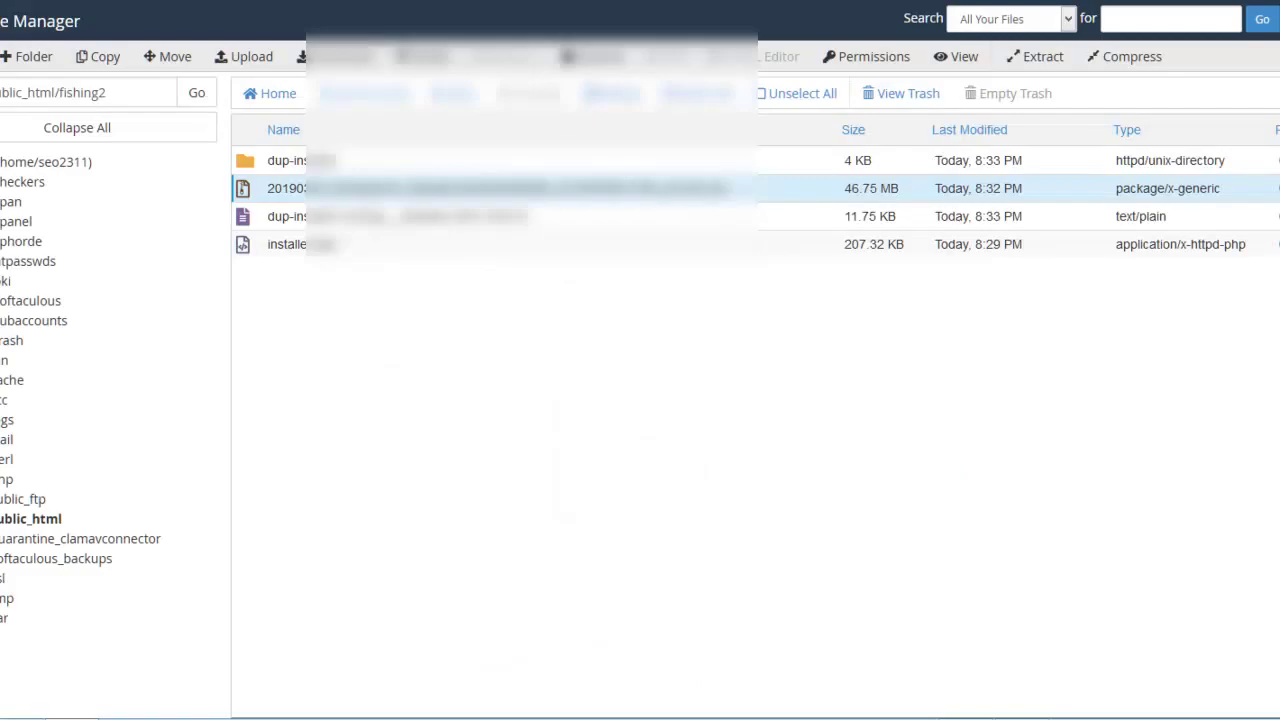
- Compare the fishing2 folder's archive zip, boot log and dup-installer folder with the installer's archive and validation details
click(247, 213)
click(247, 188)
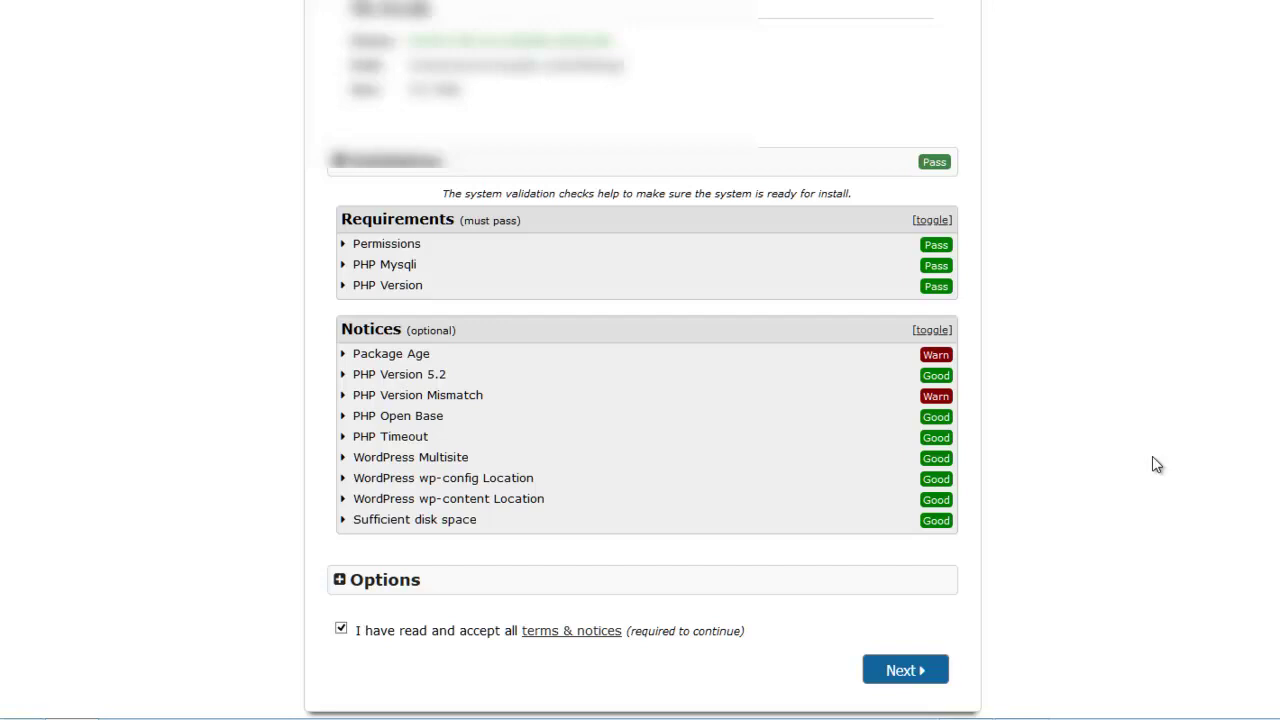
scroll(1156, 465, up, 3)
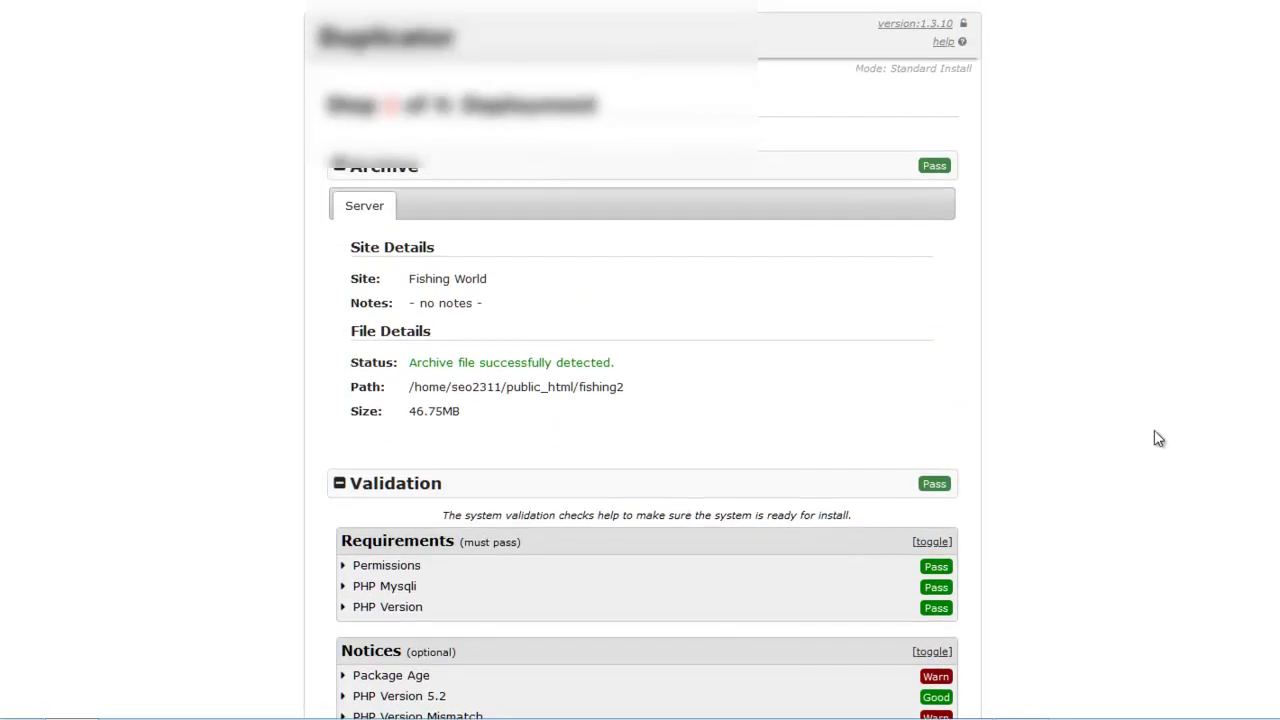
scroll(1015, 385, down, 2)
scroll(1000, 395, down, 1)
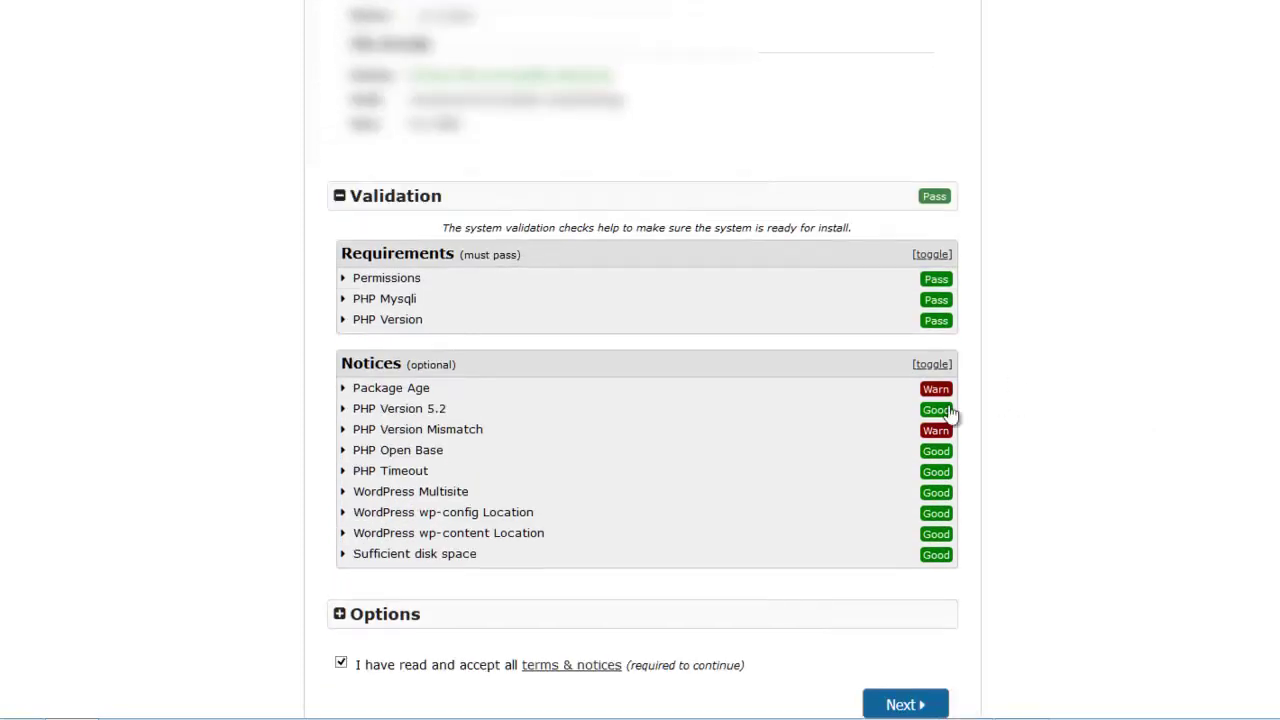
scroll(900, 330, up, 3)
scroll(578, 195, up, 1)
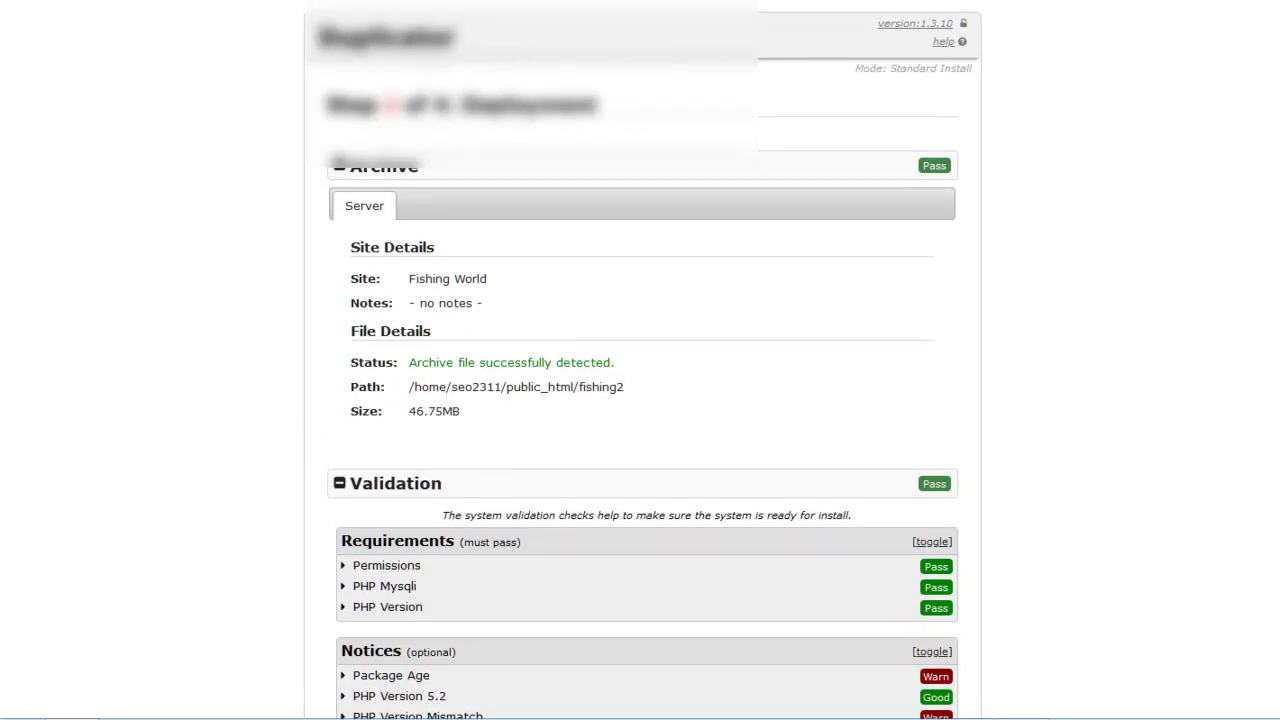
click(355, 3)
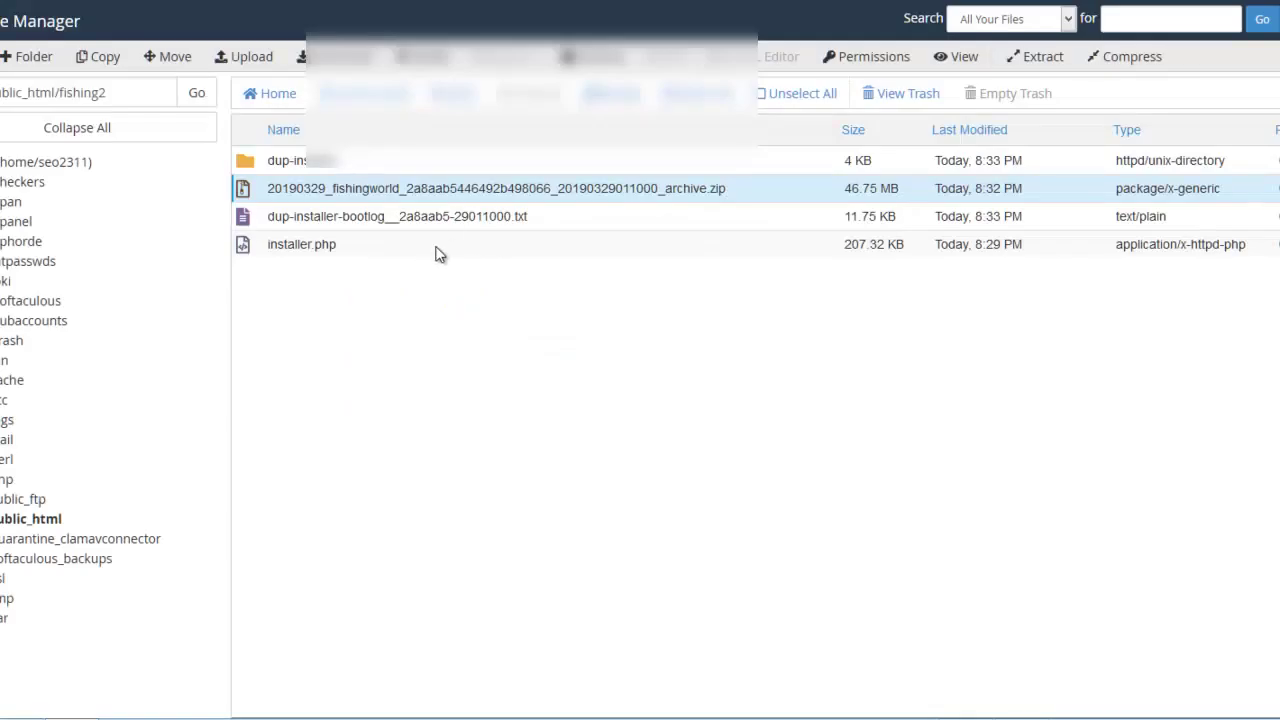
click(248, 216)
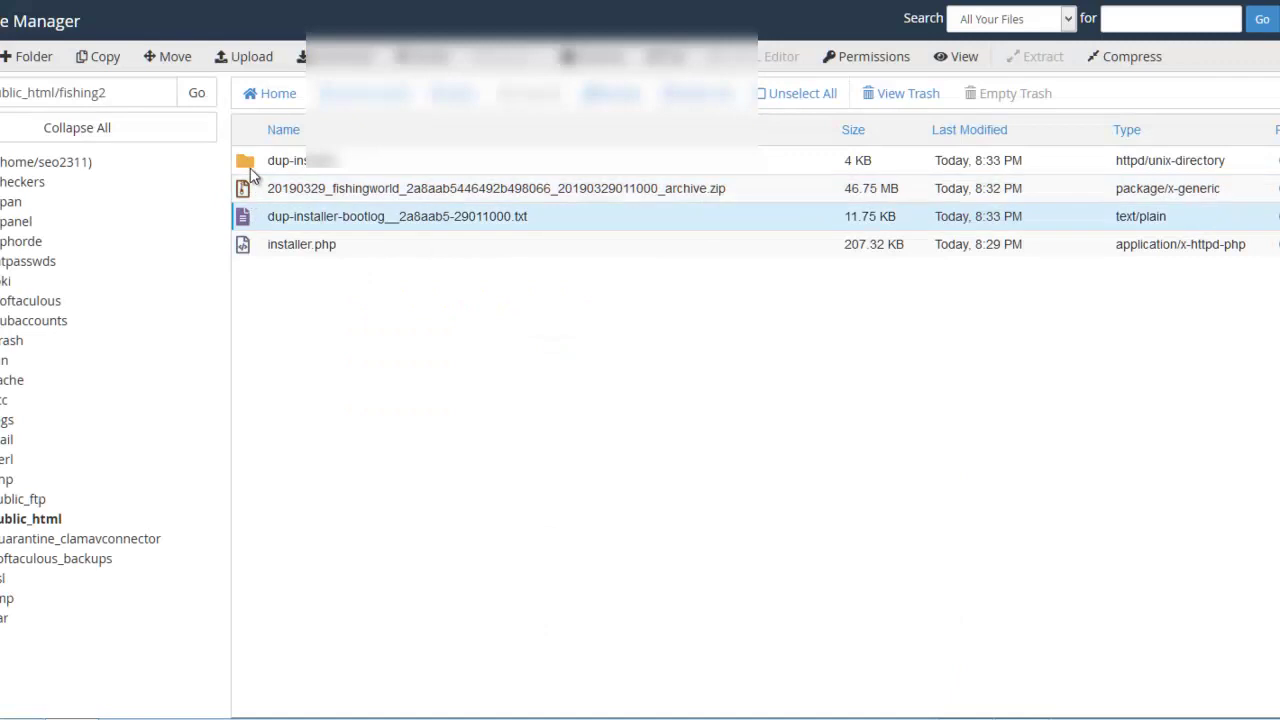
ctrl+click(246, 158)
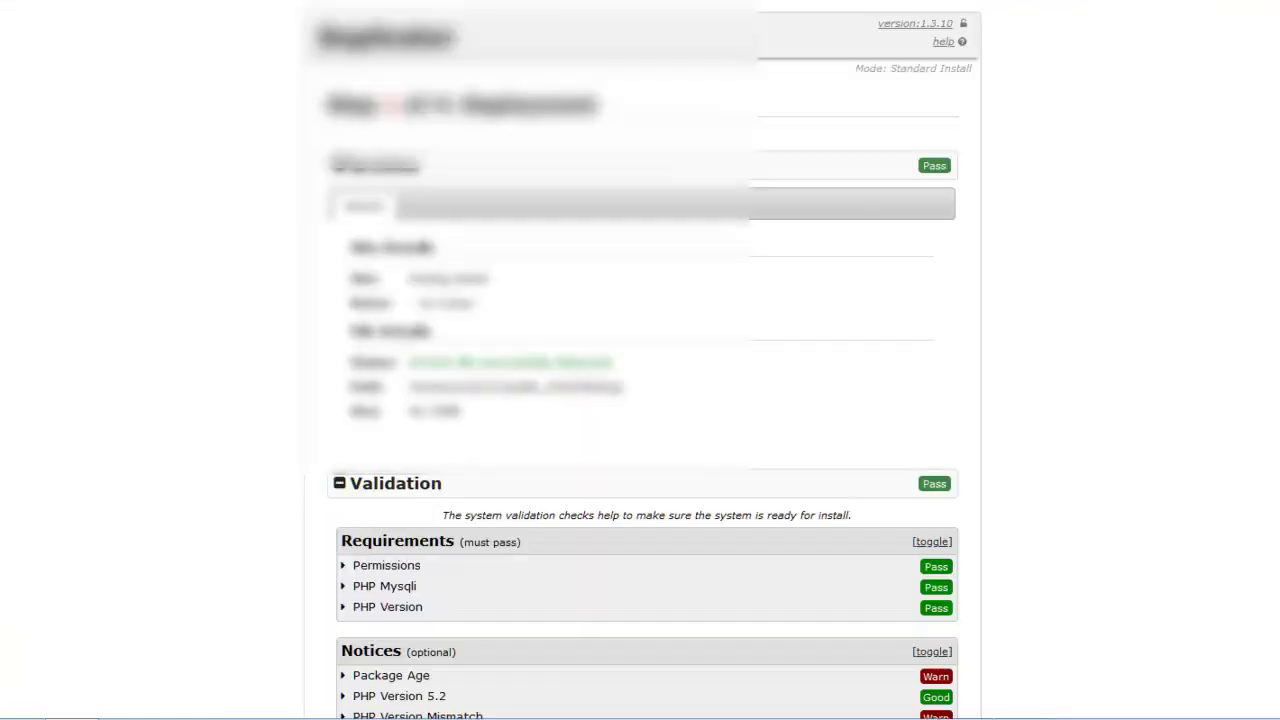
- Expand the Options section of the Duplicator deployment page to examine the archive extraction settings
scroll(1155, 382, down, 3)
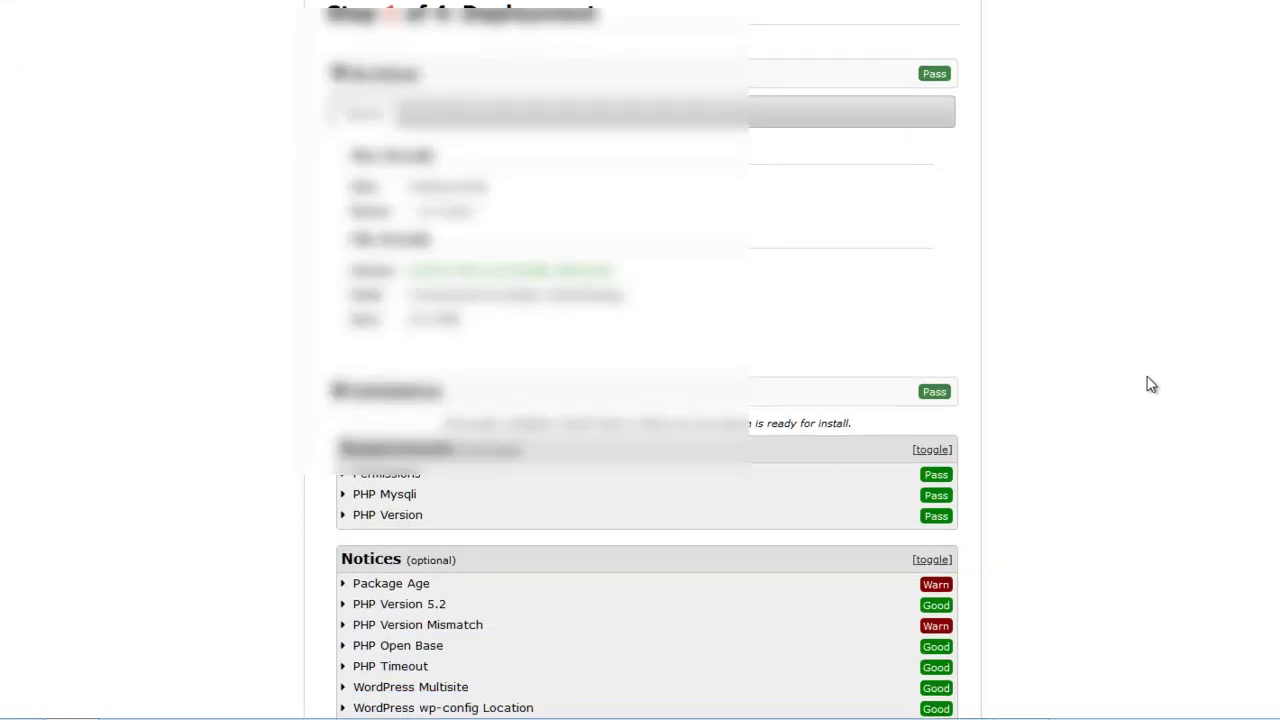
scroll(1151, 384, down, 1)
scroll(1091, 291, up, 3)
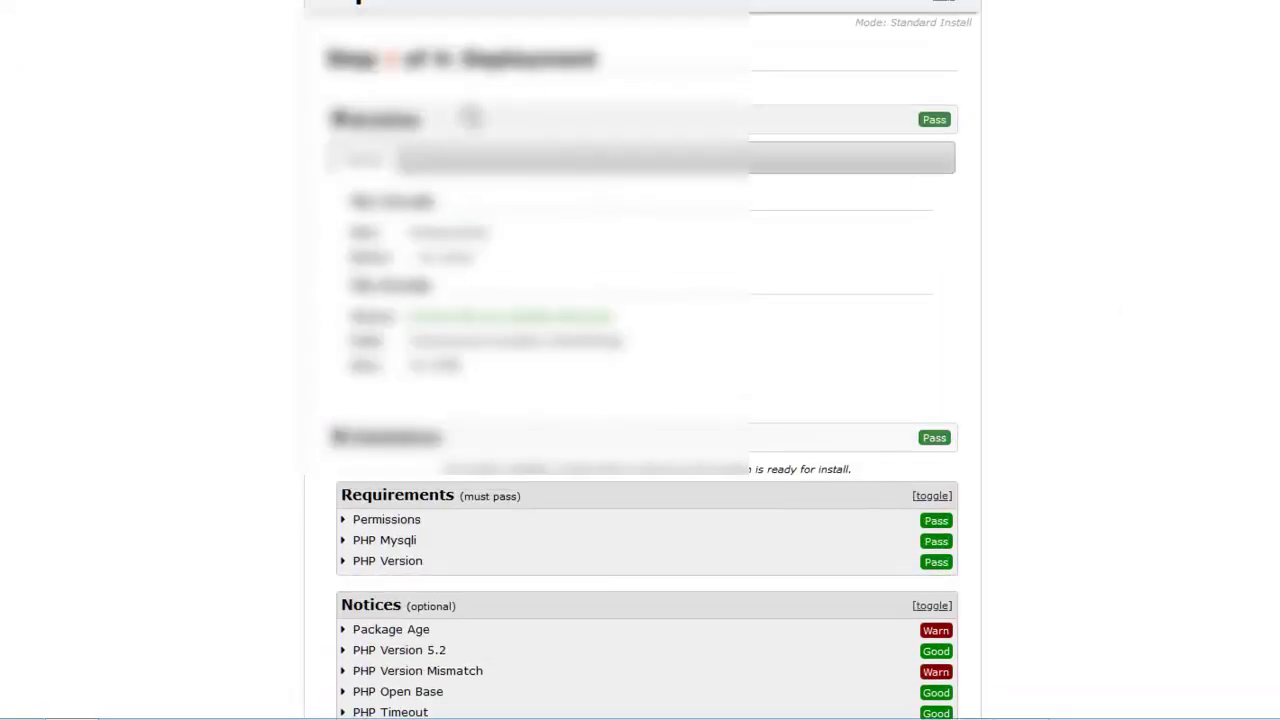
scroll(1091, 291, down, 2)
scroll(461, 483, down, 1)
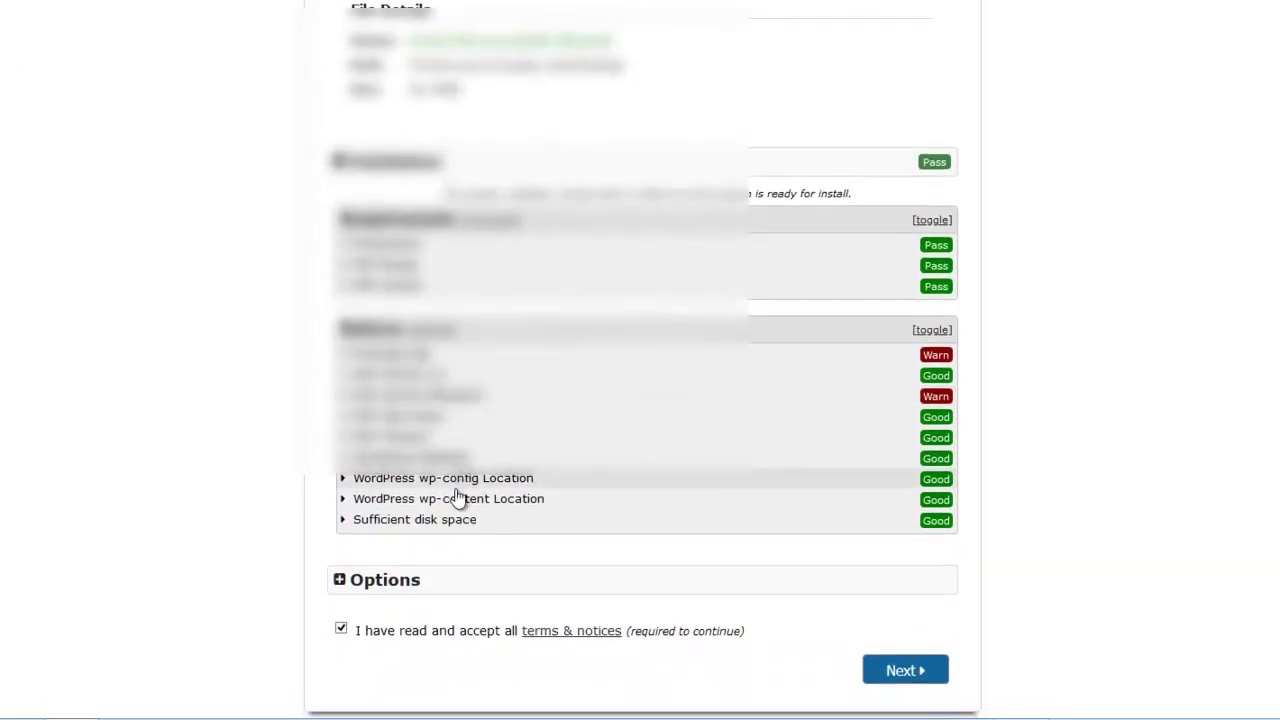
click(340, 582)
scroll(211, 548, down, 4)
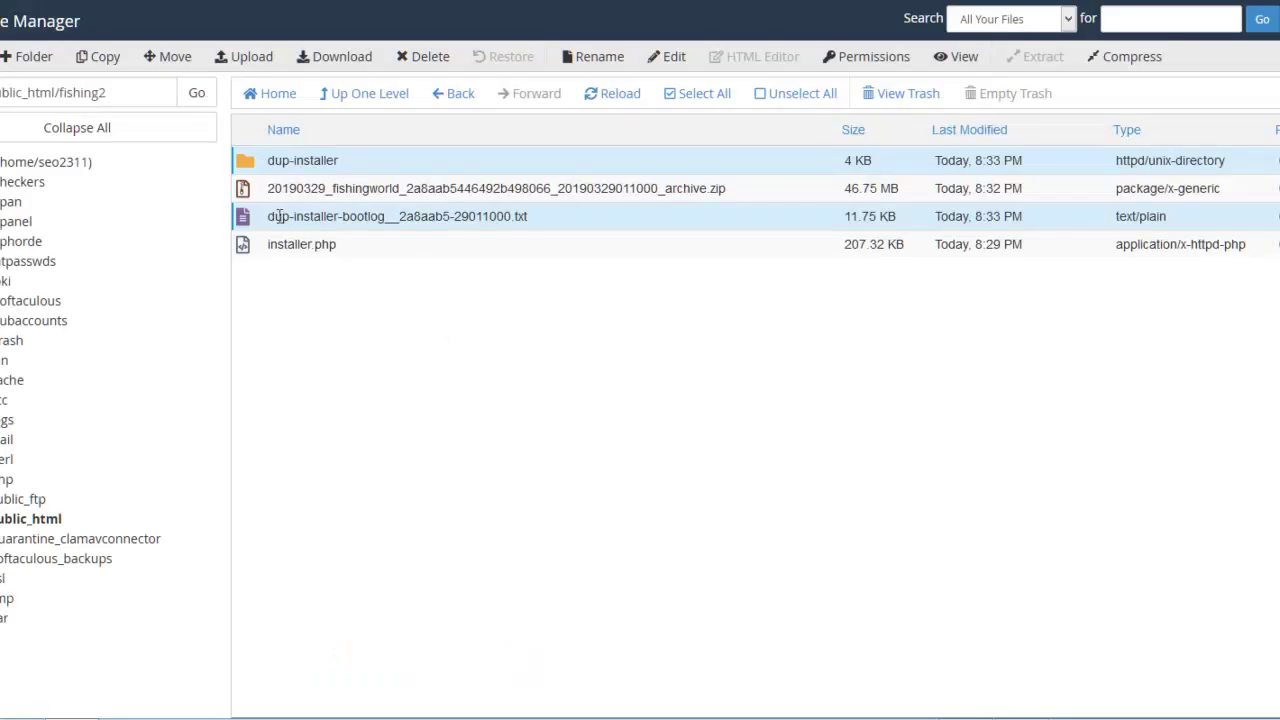
click(245, 196)
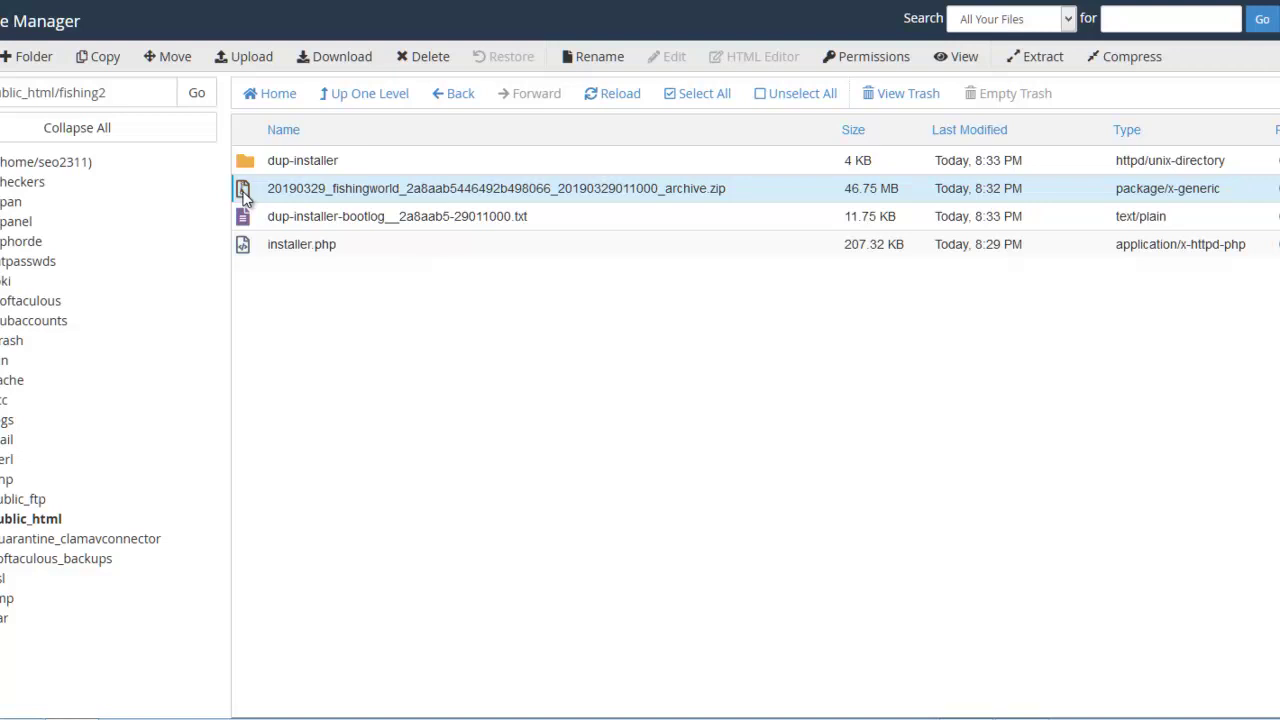
right_click(245, 196)
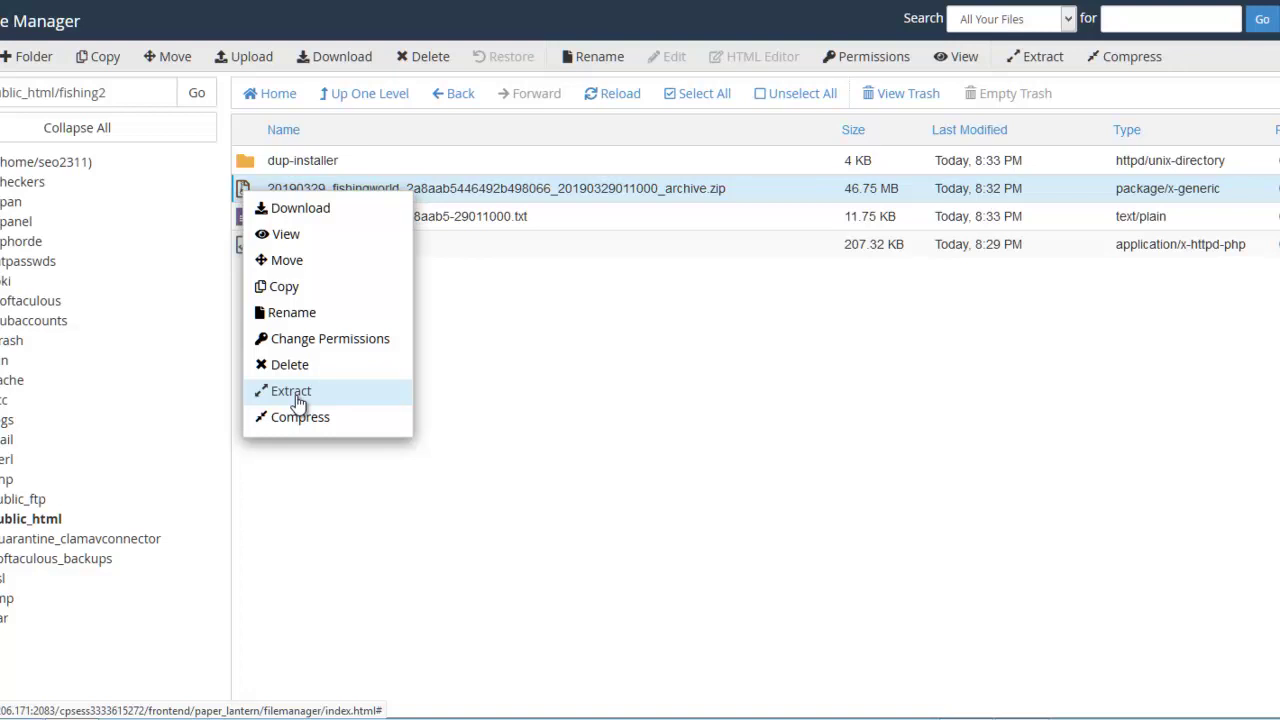
click(500, 360)
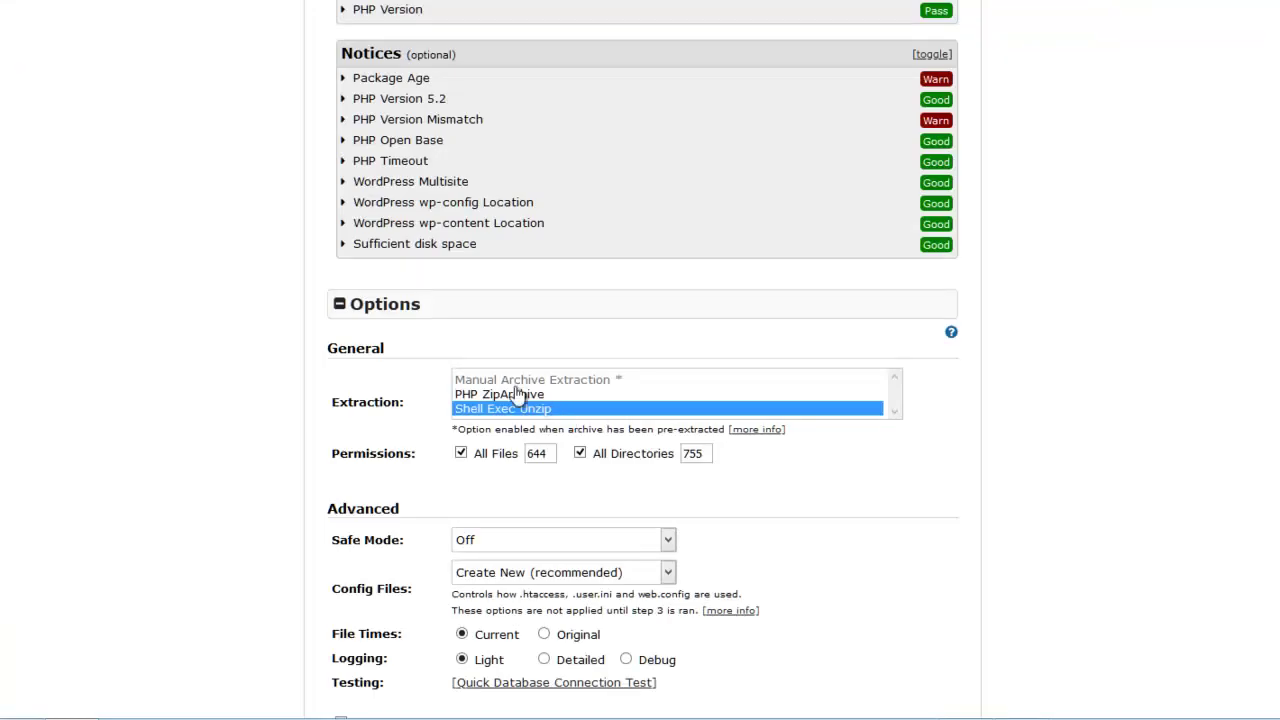
- Extract the fishingworld archive zip into /public_html/fishing2 with File Manager
scroll(298, 374, up, 1)
scroll(298, 374, up, 5)
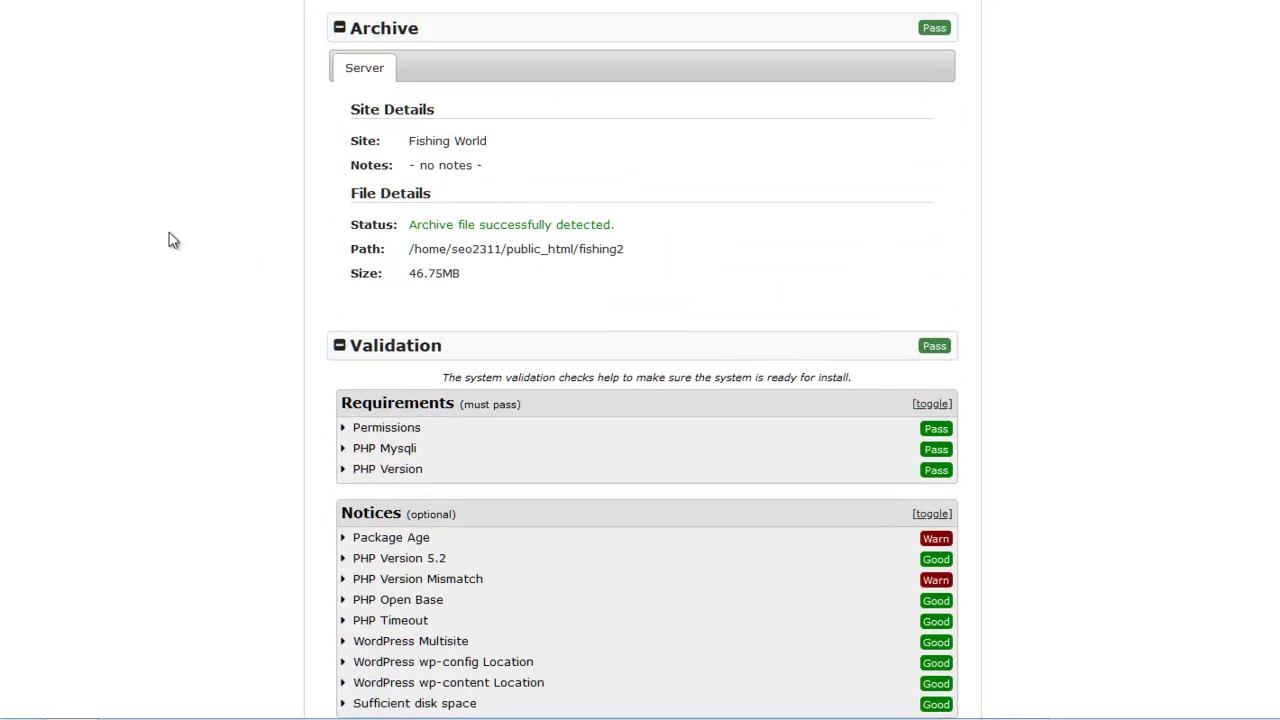
scroll(230, 218, down, 5)
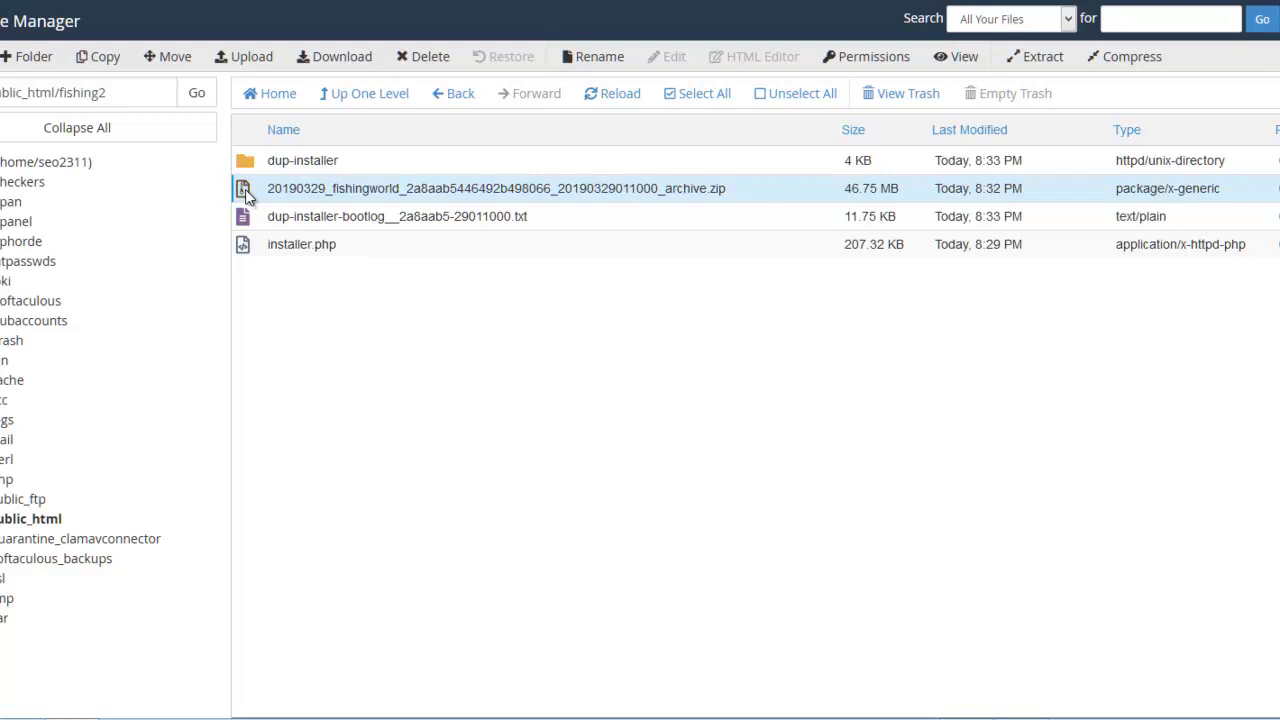
right_click(245, 189)
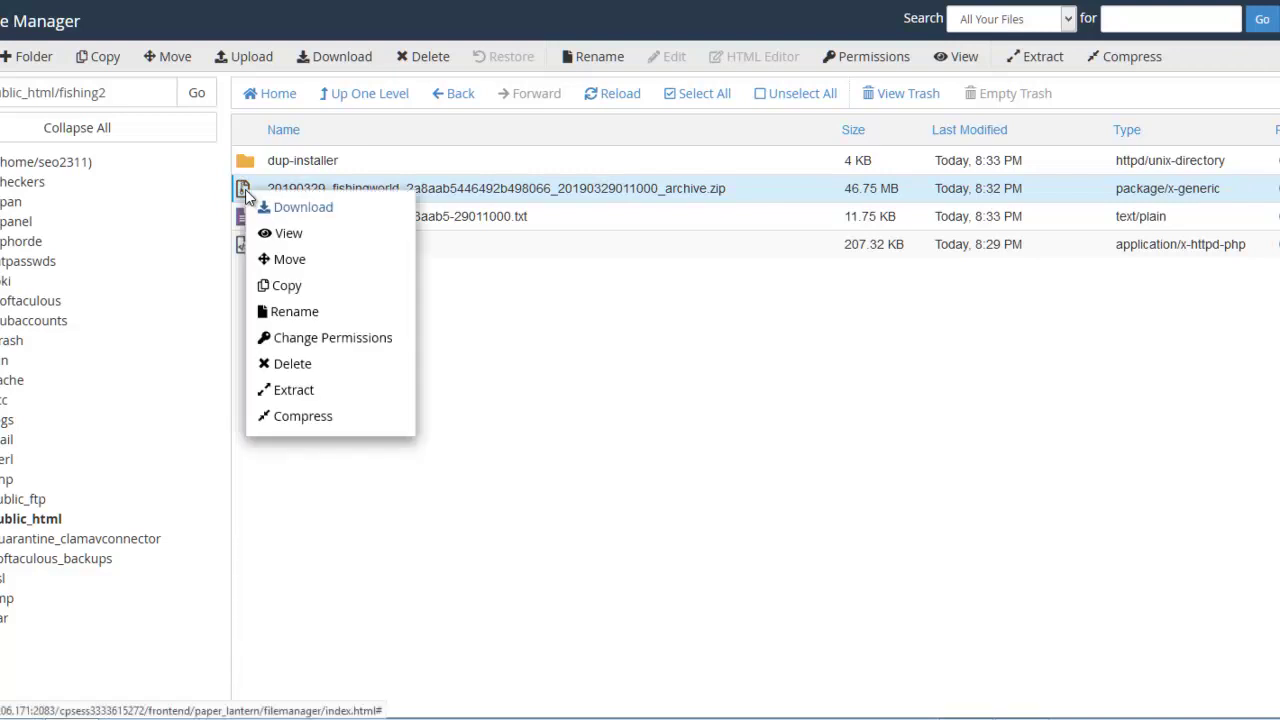
click(300, 392)
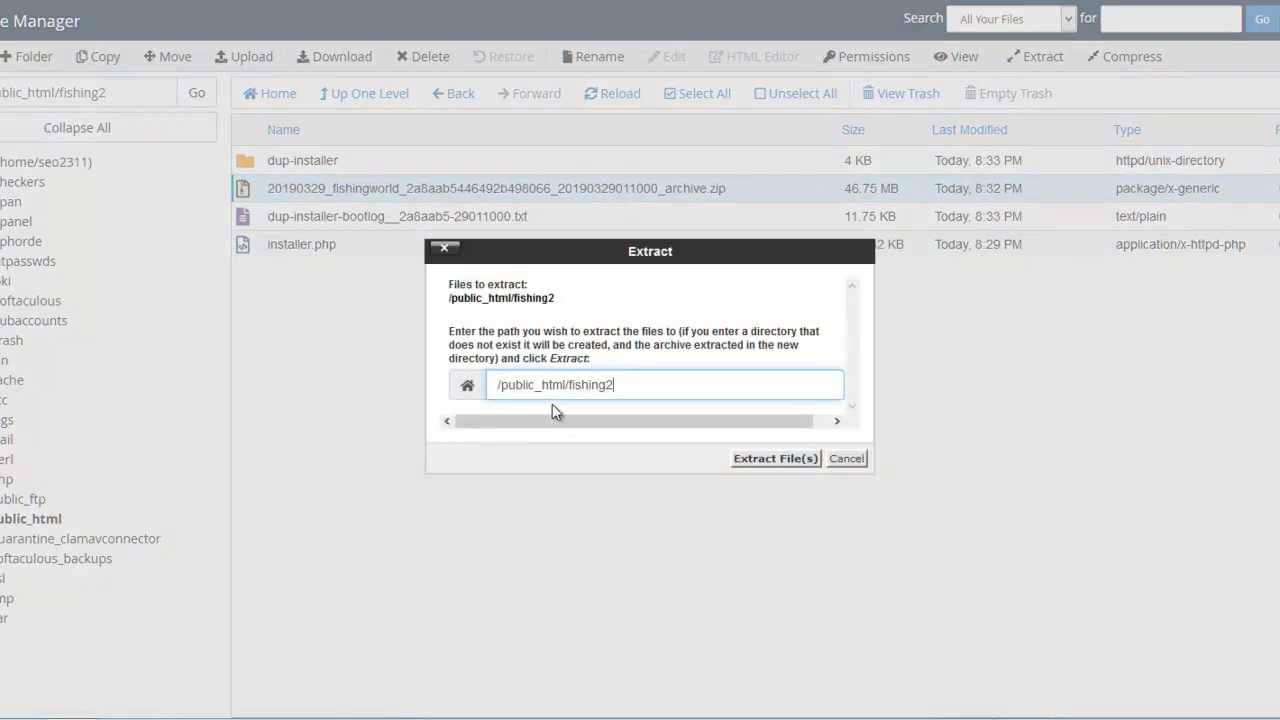
click(768, 460)
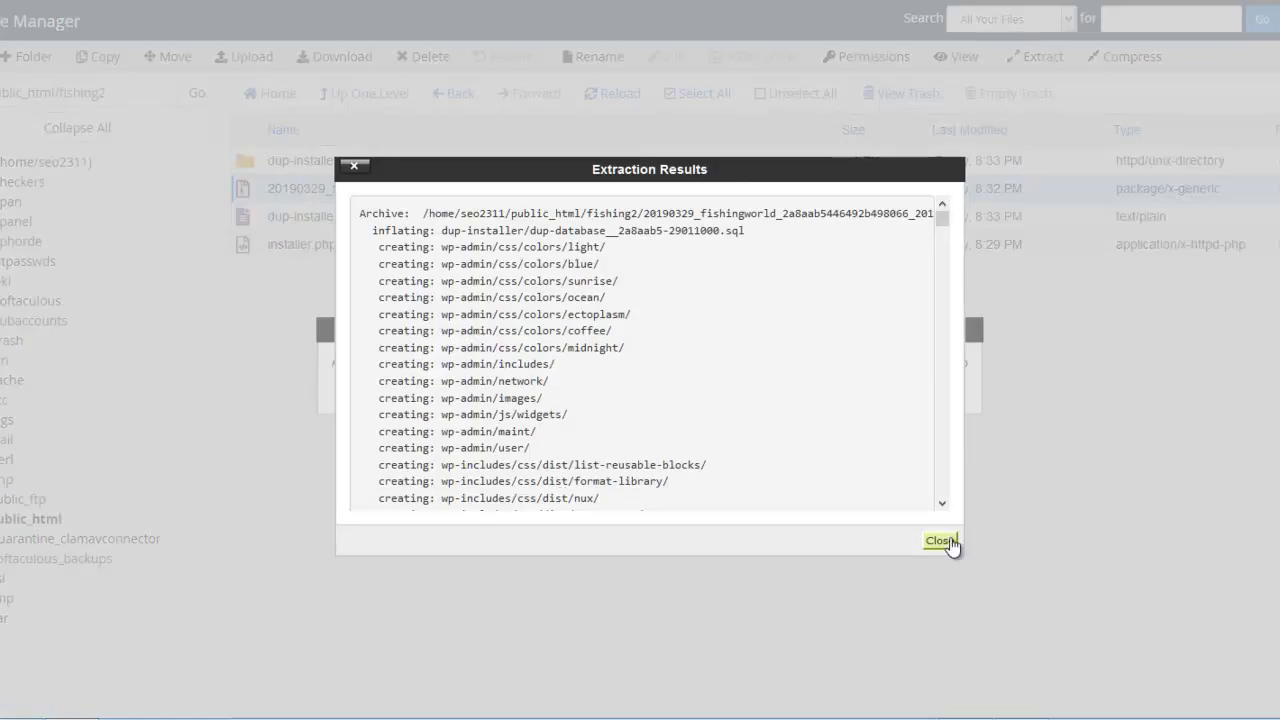
- Refresh the fishing2 file listing after the extraction, and reload the Duplicator deployment page by resending its data
click(947, 541)
click(620, 93)
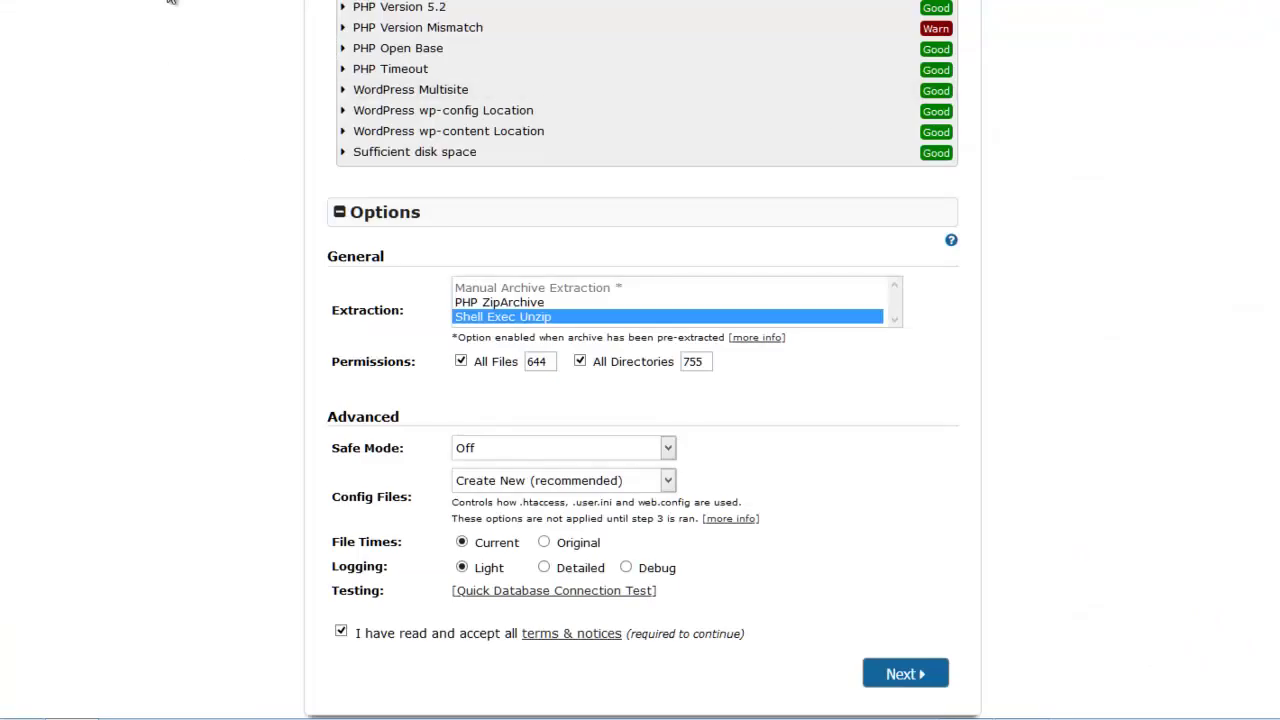
key(F5)
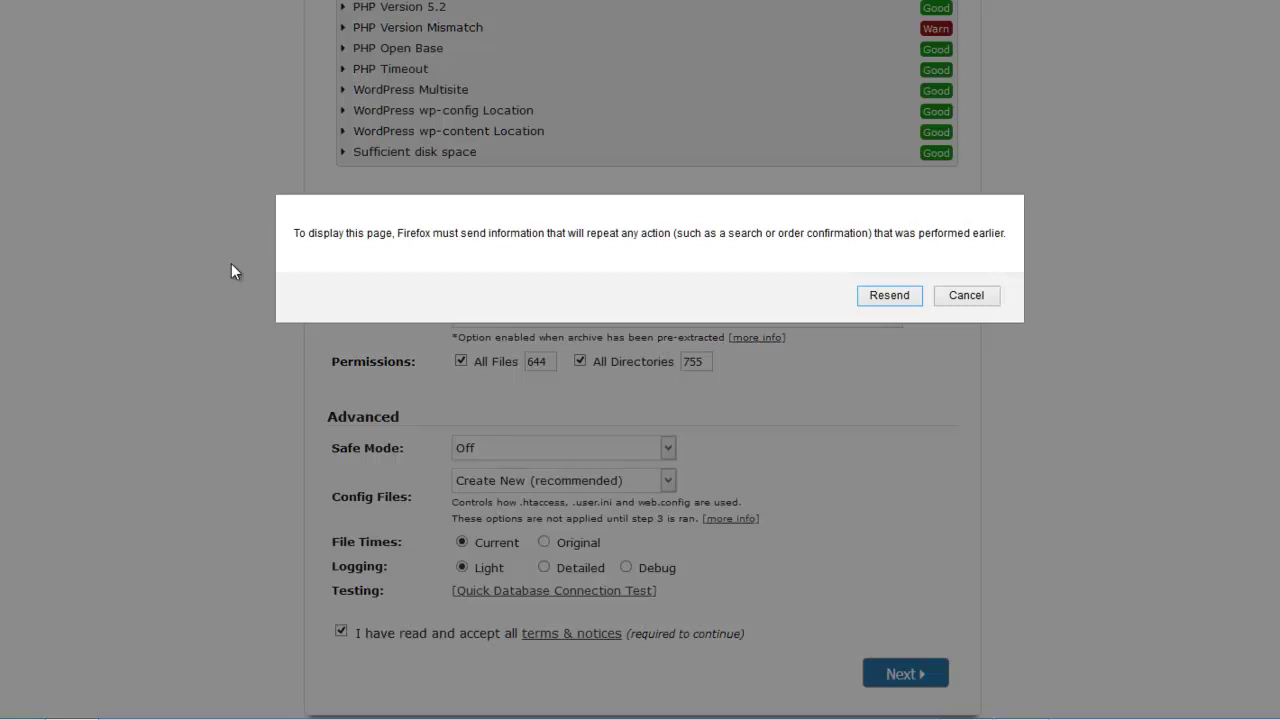
click(884, 298)
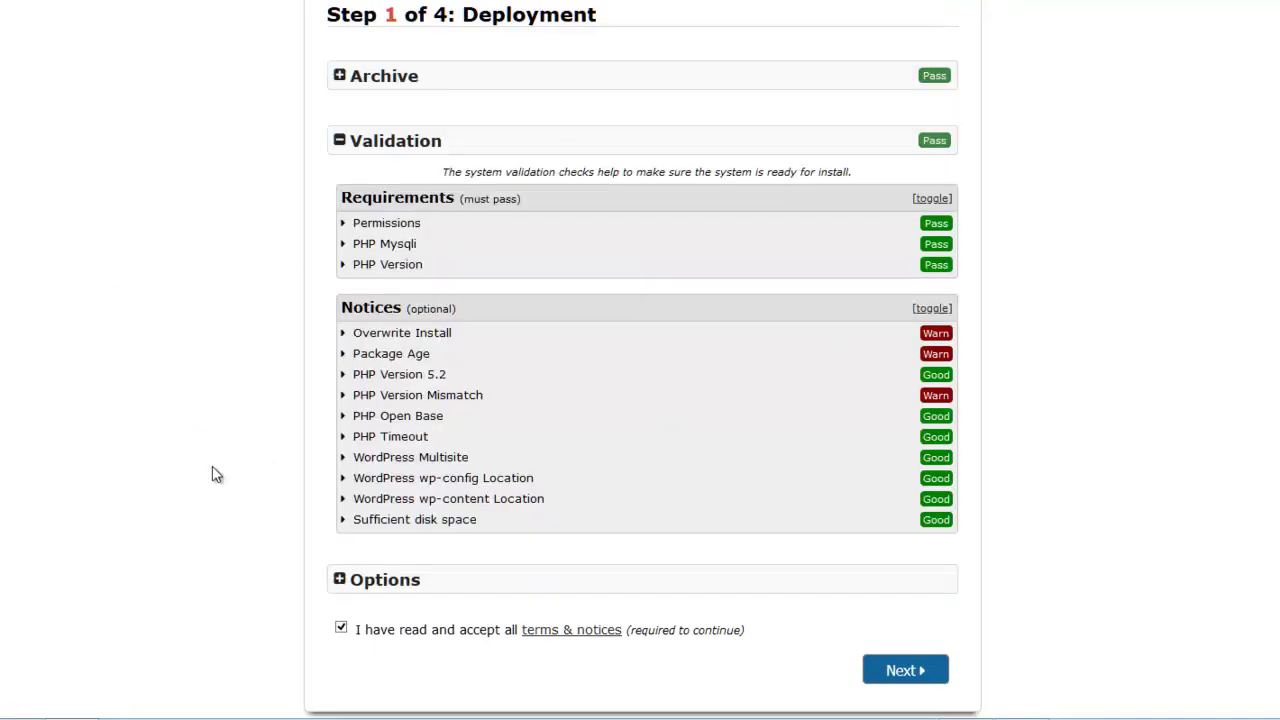
- Choose Manual Archive Extraction in the deployment options and continue to the database installation step
click(347, 583)
scroll(280, 555, down, 3)
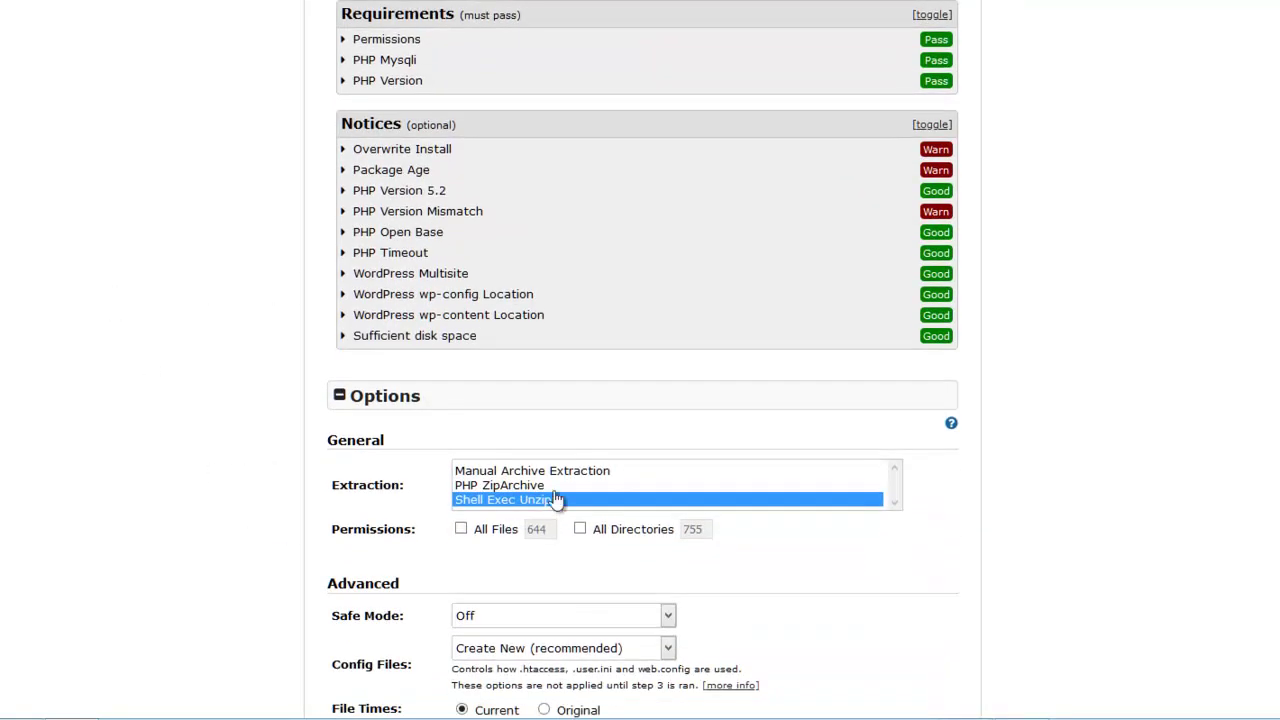
click(530, 471)
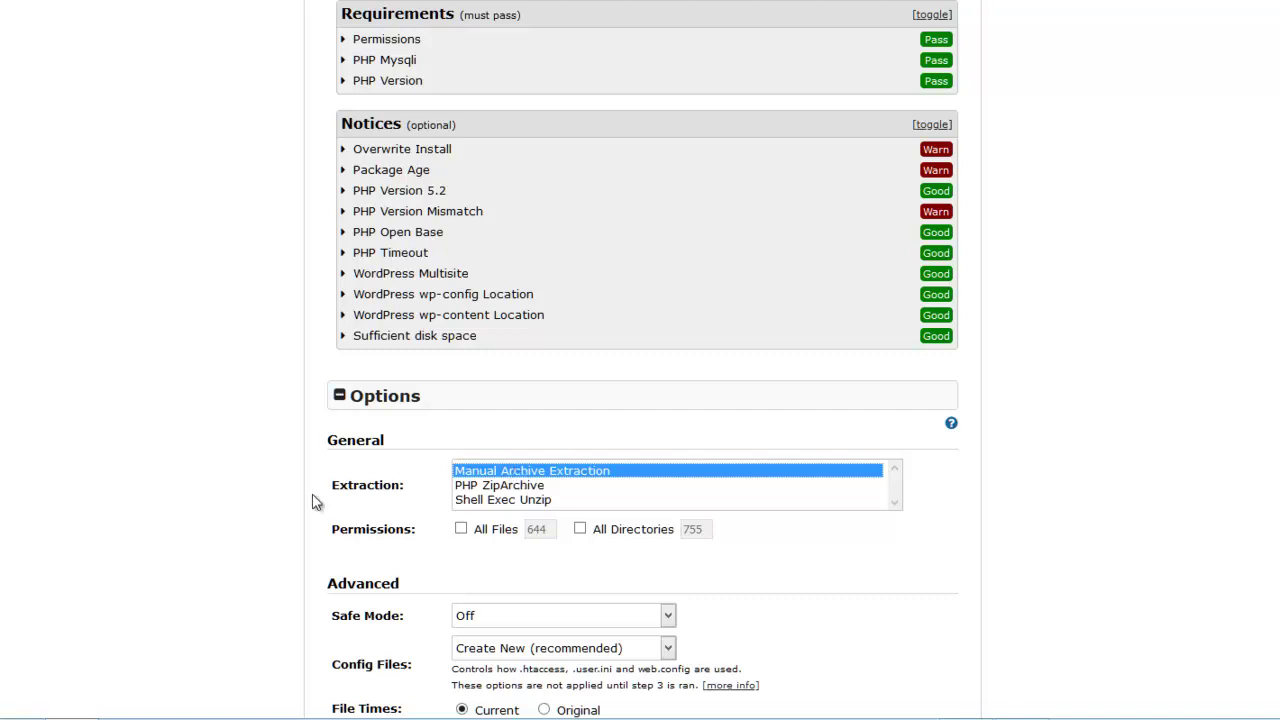
scroll(318, 502, down, 3)
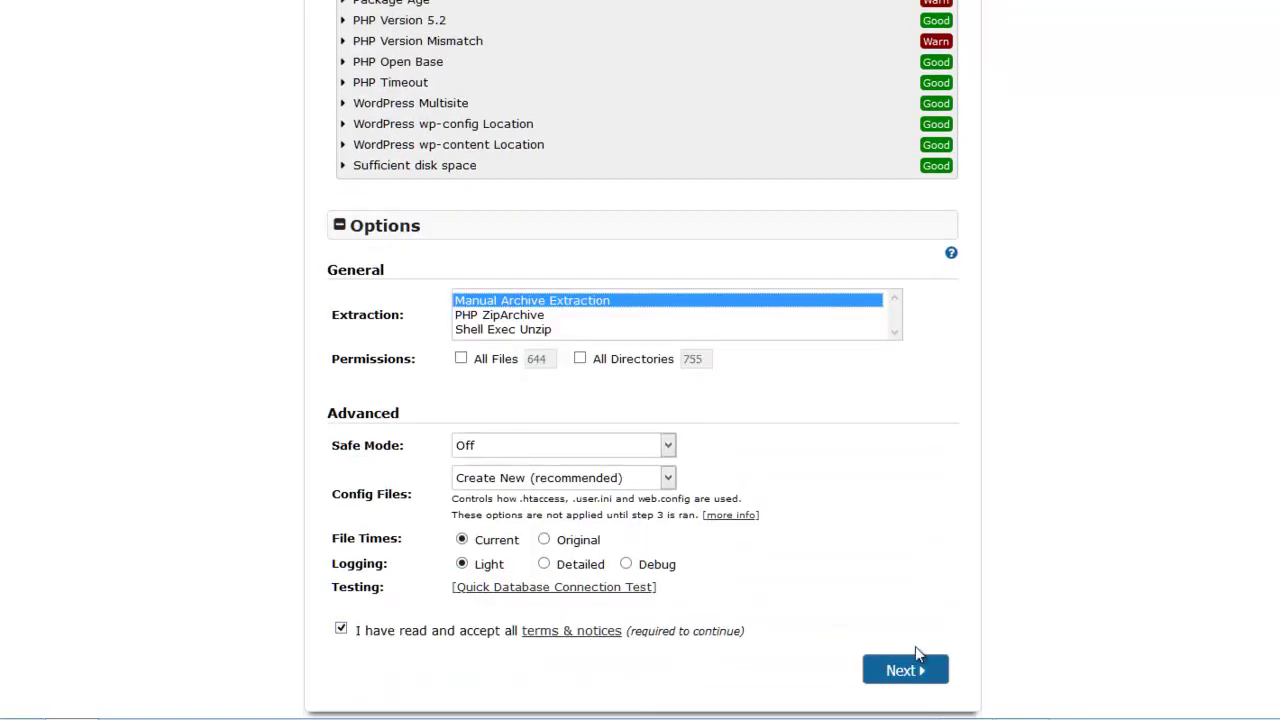
click(908, 671)
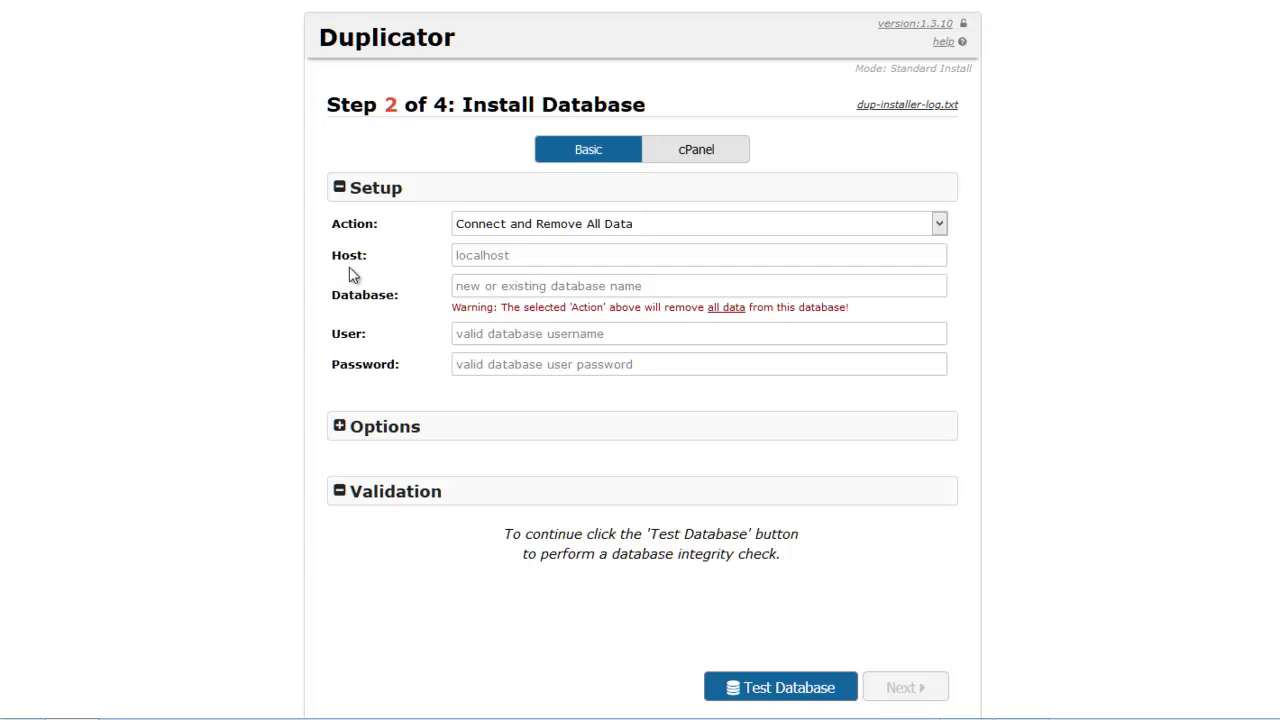
- Examine the Host field in the database setup
click(456, 255)
click(511, 258)
- On the deployment page, expand the PHP Open Base notice and read its instructions for handling the open_basedir setting
scroll(700, 350, down, 1)
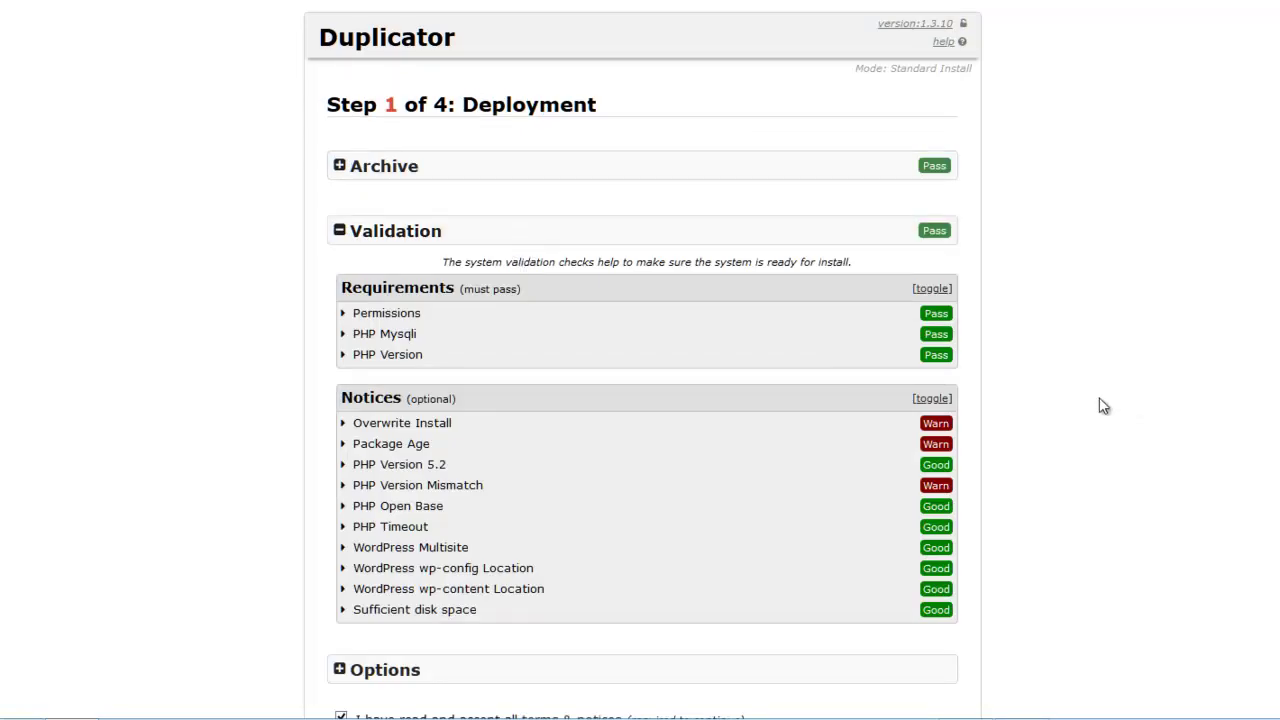
scroll(1102, 405, down, 1)
scroll(1102, 405, down, 1)
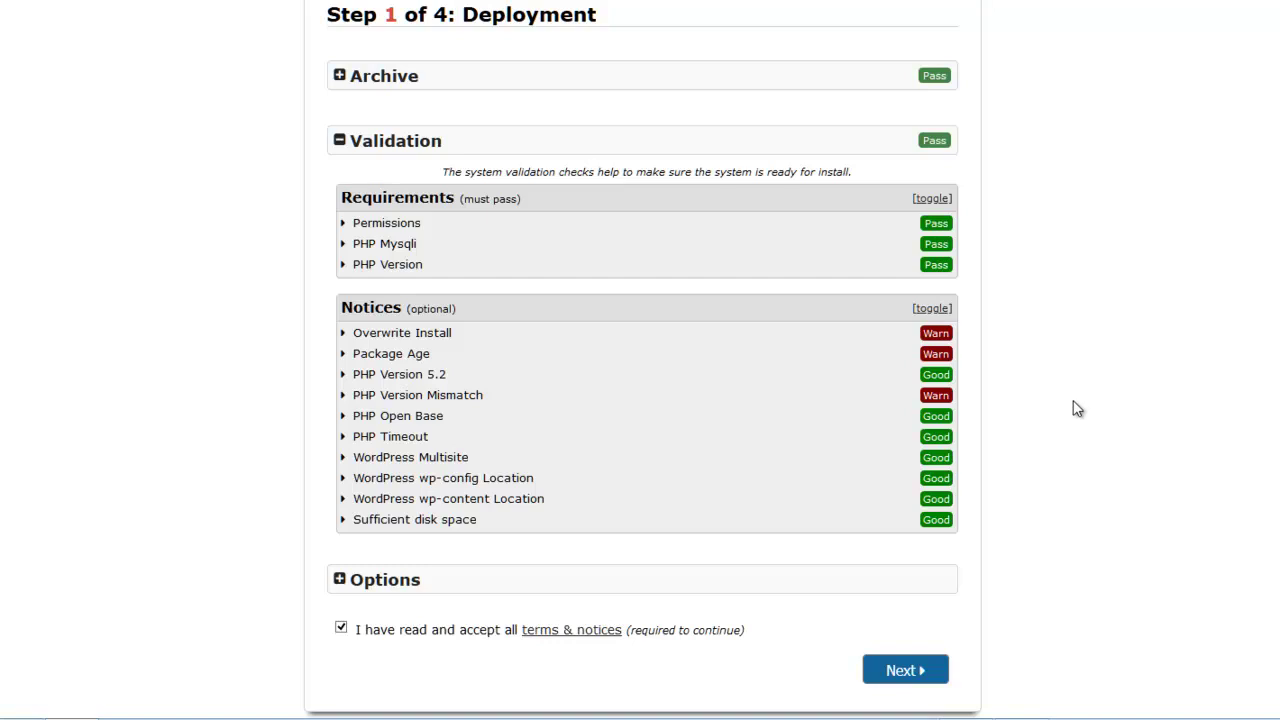
click(345, 418)
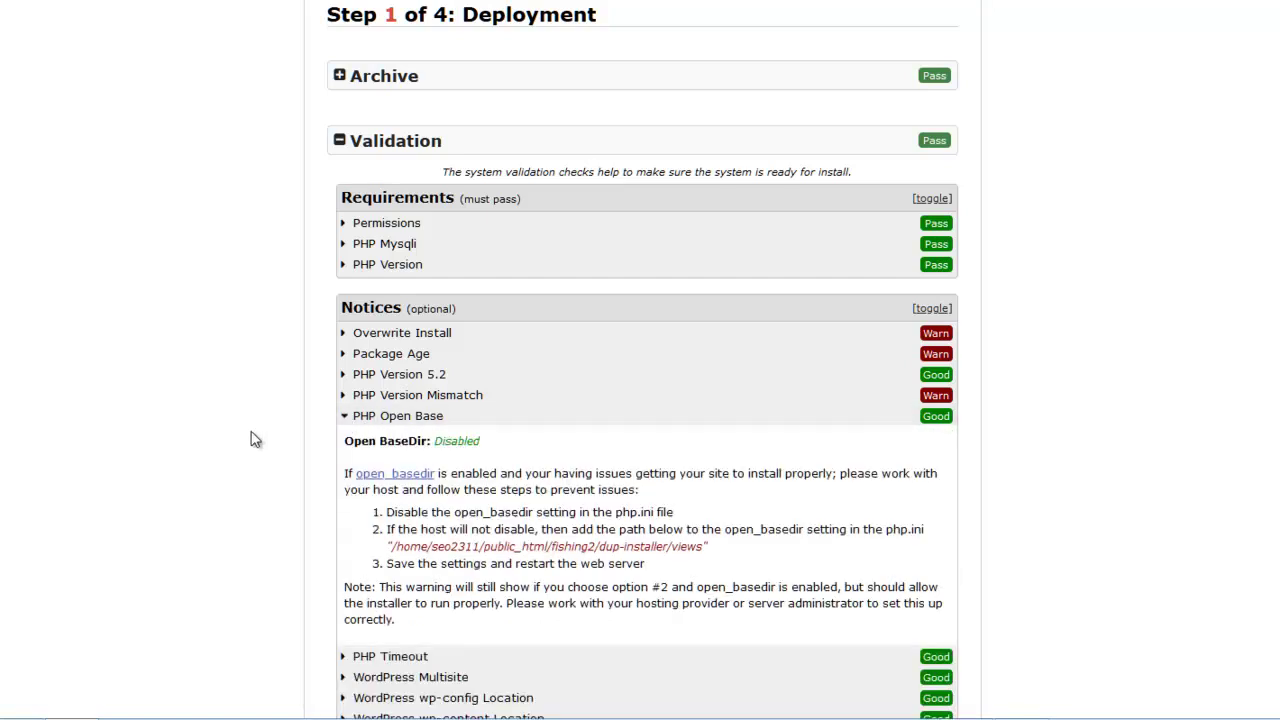
scroll(255, 440, down, 1)
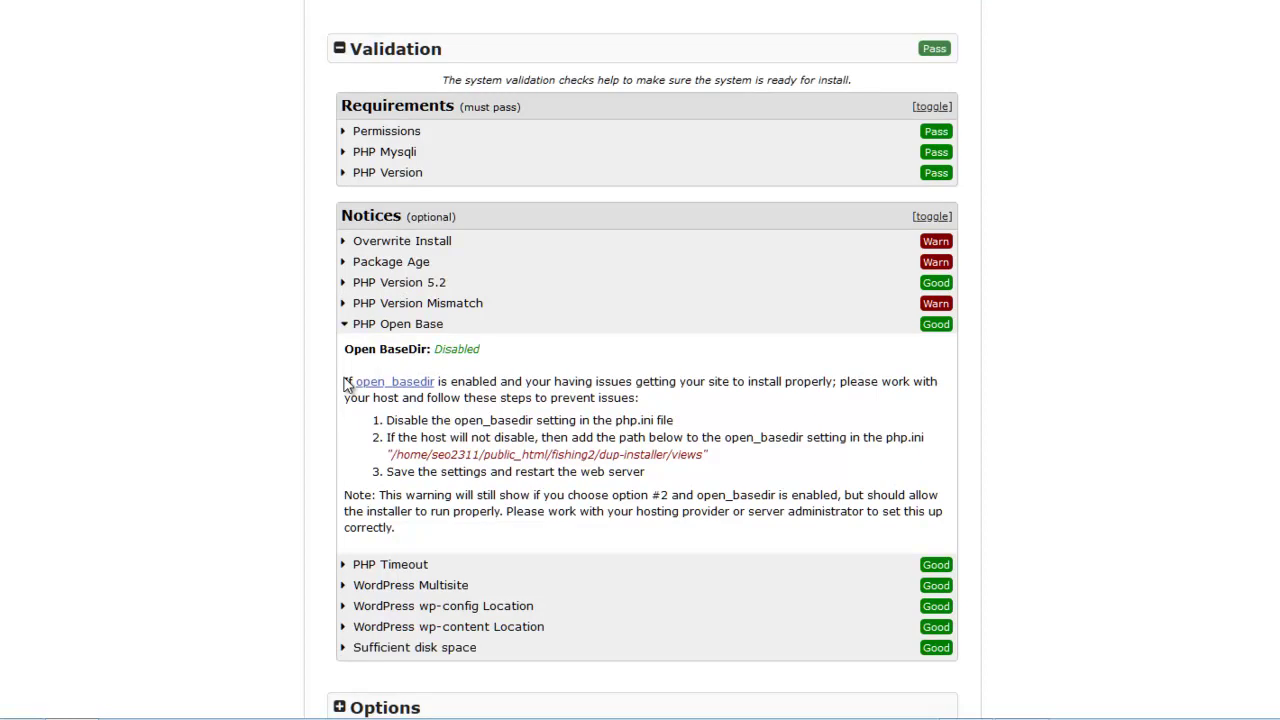
drag(348, 381, 413, 529)
click(413, 529)
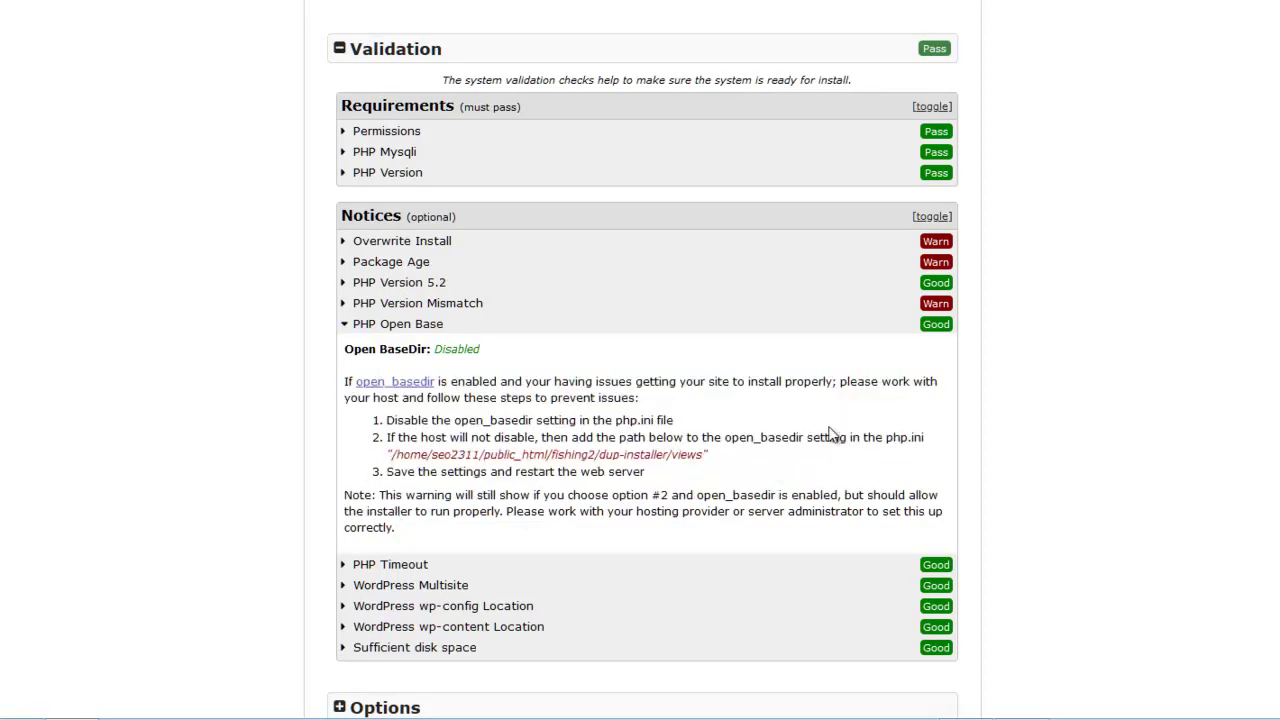